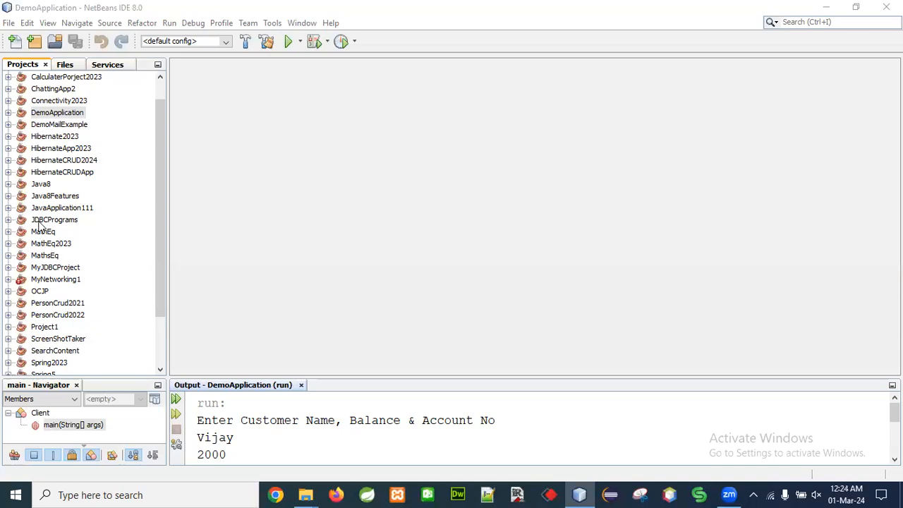
- Run the HibernateCRUD2024 project and close the login window it launches
{"action": "left_click", "coordinate": [44, 162]}
{"action": "left_click", "coordinate": [9, 160]}
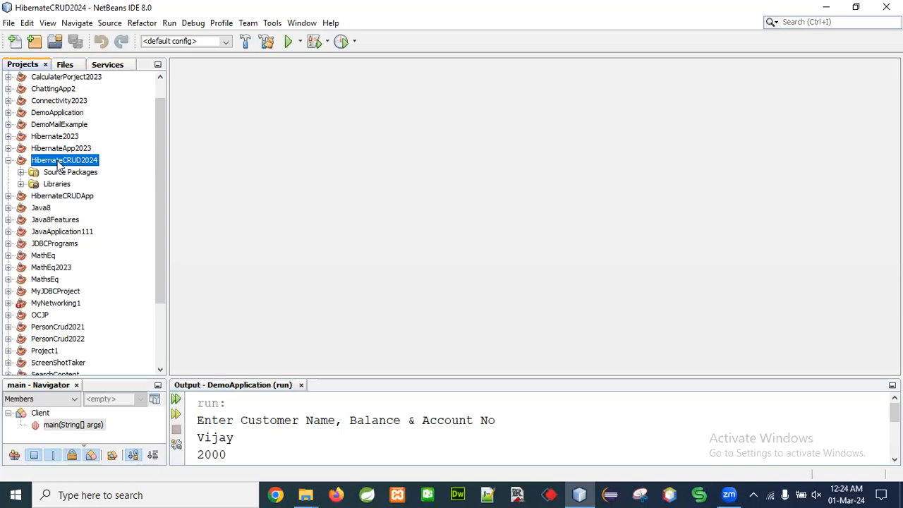
{"action": "right_click", "coordinate": [59, 162]}
{"action": "left_click", "coordinate": [86, 255]}
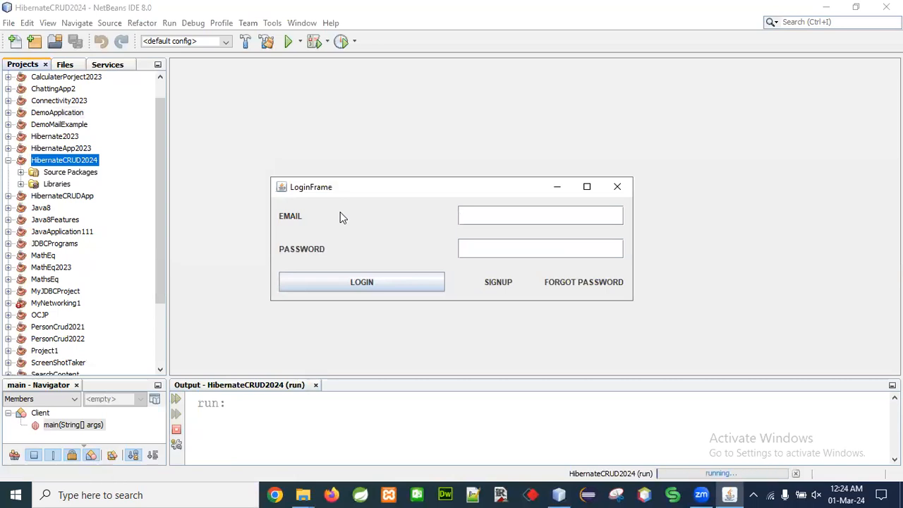
{"action": "left_click", "coordinate": [617, 187]}
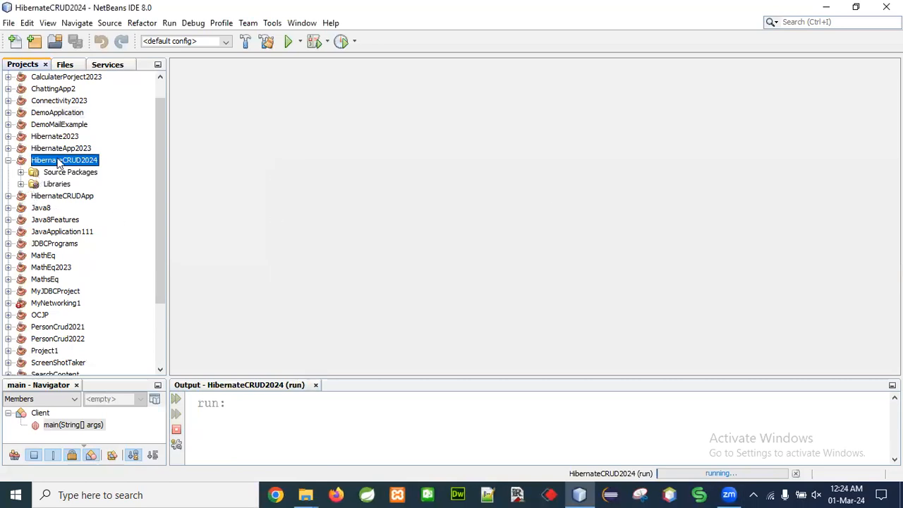
- Open HibernateCRUD2024.java from the hibernatecrud2024 source package
{"action": "left_click", "coordinate": [21, 172]}
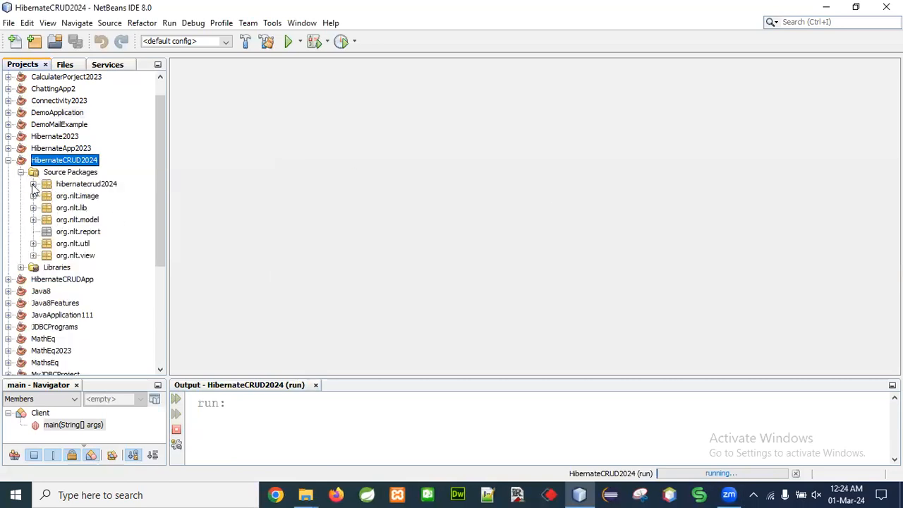
{"action": "left_click", "coordinate": [33, 184]}
{"action": "left_click", "coordinate": [76, 196]}
{"action": "double_click", "coordinate": [76, 196]}
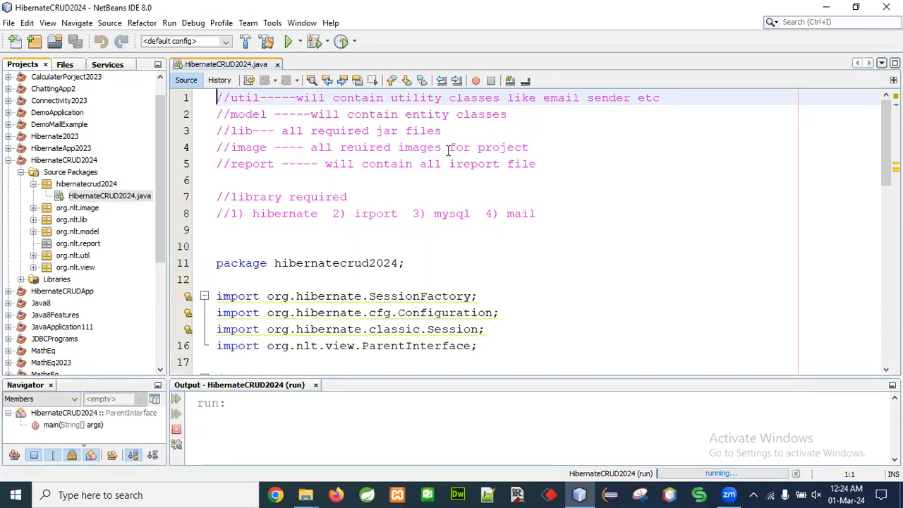
- Add the comment "//launch4j software to create executable file" at the start of HibernateCRUD2024.java, leaving blank lines before the existing comments
{"action": "key", "text": "Return"}
{"action": "key", "text": "Return"}
{"action": "key", "text": "Return"}
{"action": "key", "text": "Up"}
{"action": "key", "text": "Up"}
{"action": "key", "text": "Up"}
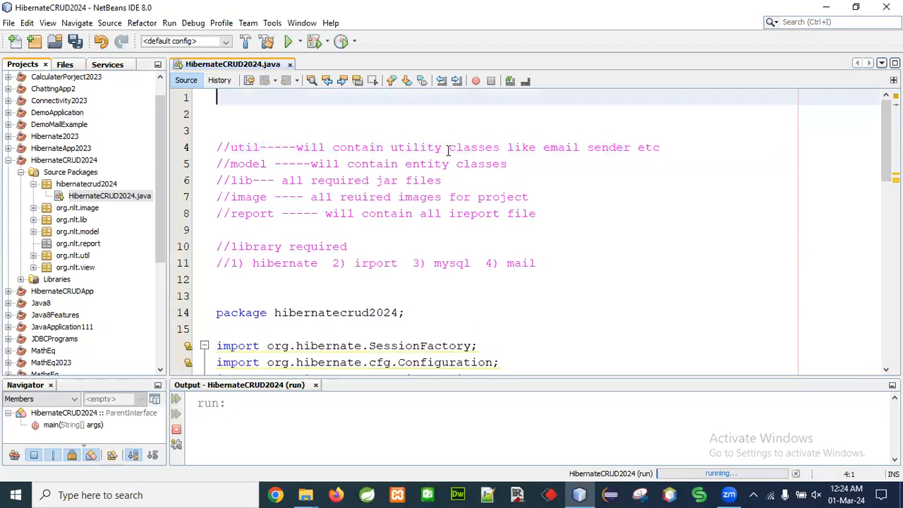
{"action": "type", "text": "//launch4"}
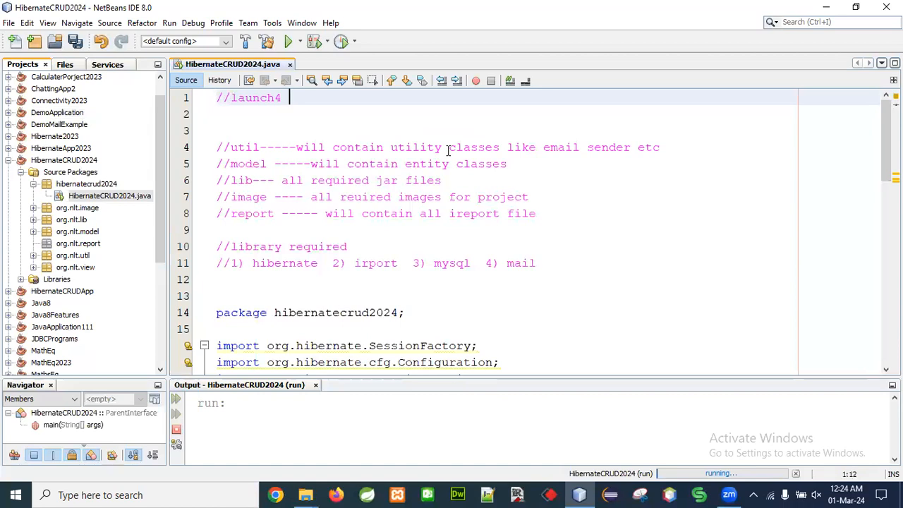
{"action": "type", "text": " j software to create executable fi"}
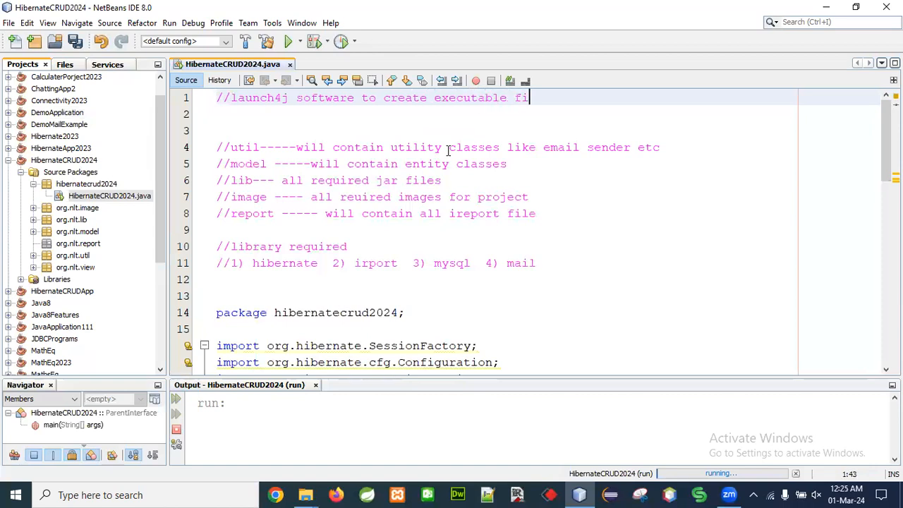
{"action": "type", "text": "le"}
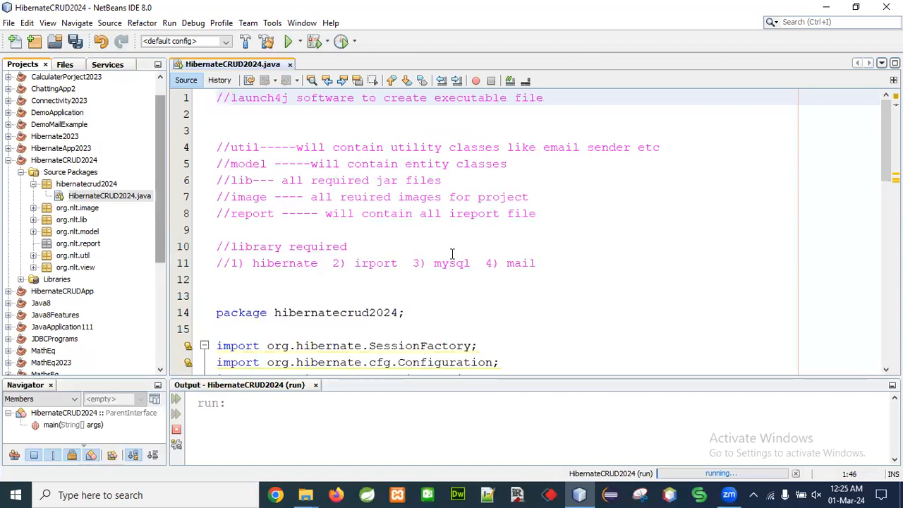
{"action": "scroll", "coordinate": [343, 248], "scroll_direction": "down", "scroll_amount": 1}
{"action": "scroll", "coordinate": [343, 247], "scroll_direction": "up", "scroll_amount": 1}
- Search Windows for "launch" to check whether Launch4j is installed, and return to the code without opening it
{"action": "left_click", "coordinate": [53, 162]}
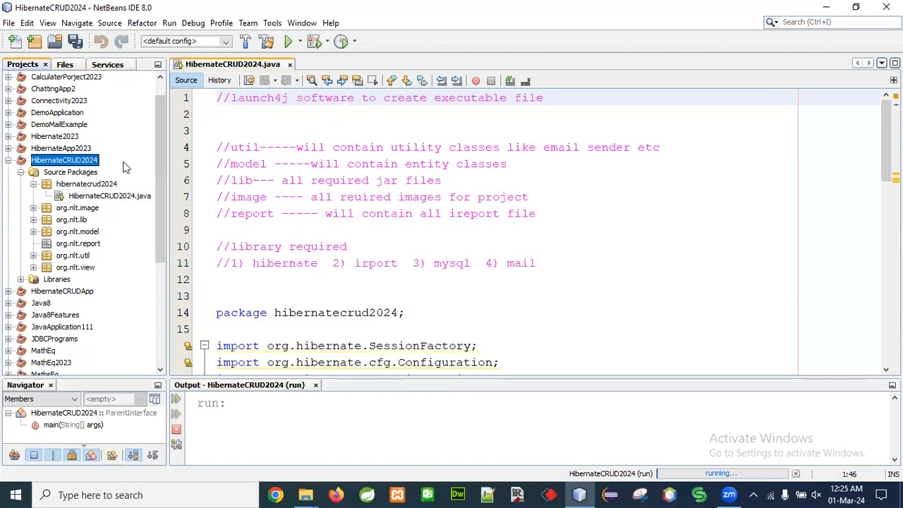
{"action": "left_click_drag", "start_coordinate": [231, 99], "coordinate": [288, 99]}
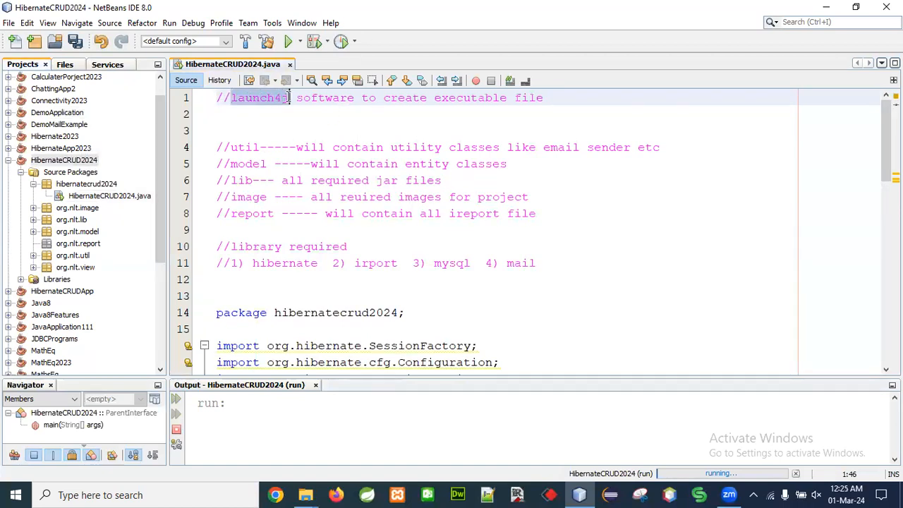
{"action": "left_click", "coordinate": [16, 494]}
{"action": "type", "text": "la"}
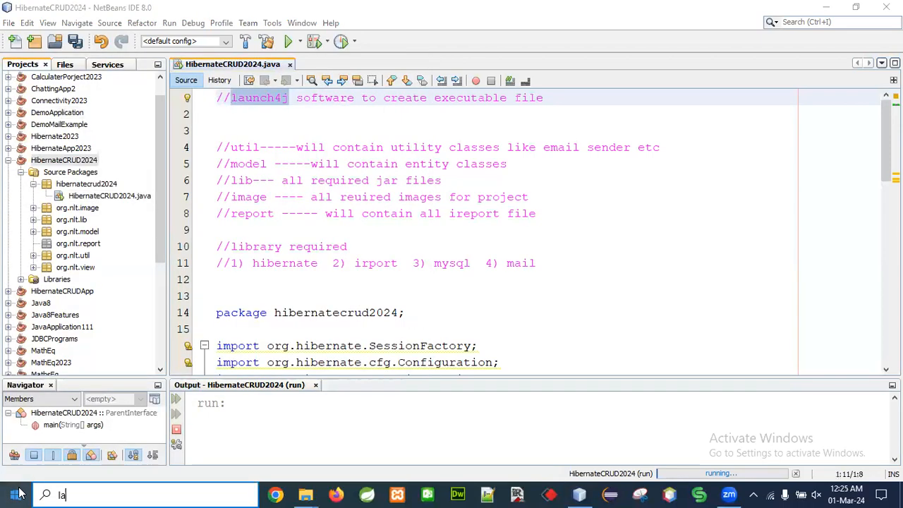
{"action": "type", "text": "unch"}
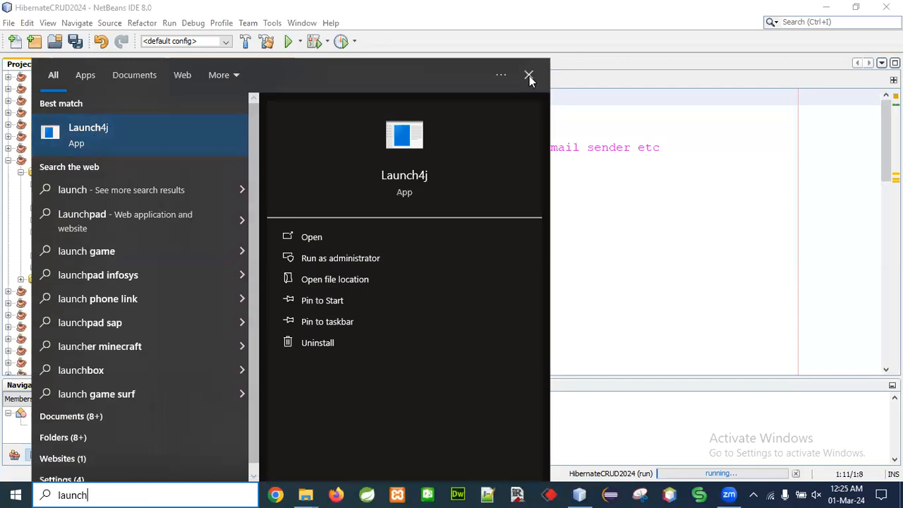
{"action": "left_click", "coordinate": [662, 266]}
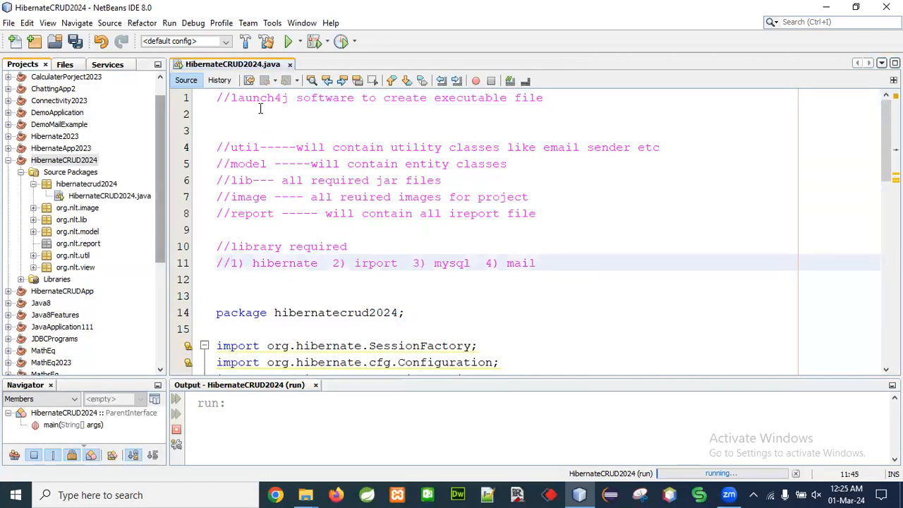
- Clean and build the HibernateCRUD2024 project and show its build log in an enlarged output area
{"action": "right_click", "coordinate": [60, 163]}
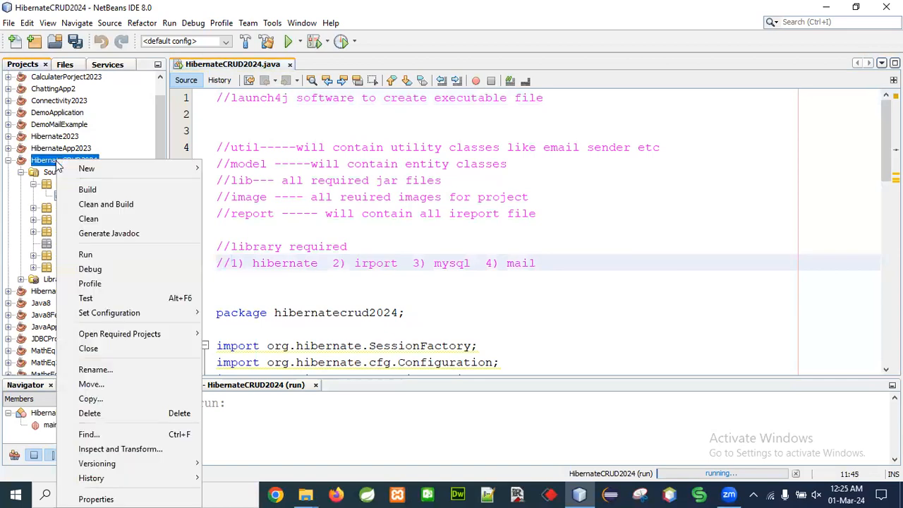
{"action": "left_click", "coordinate": [103, 205]}
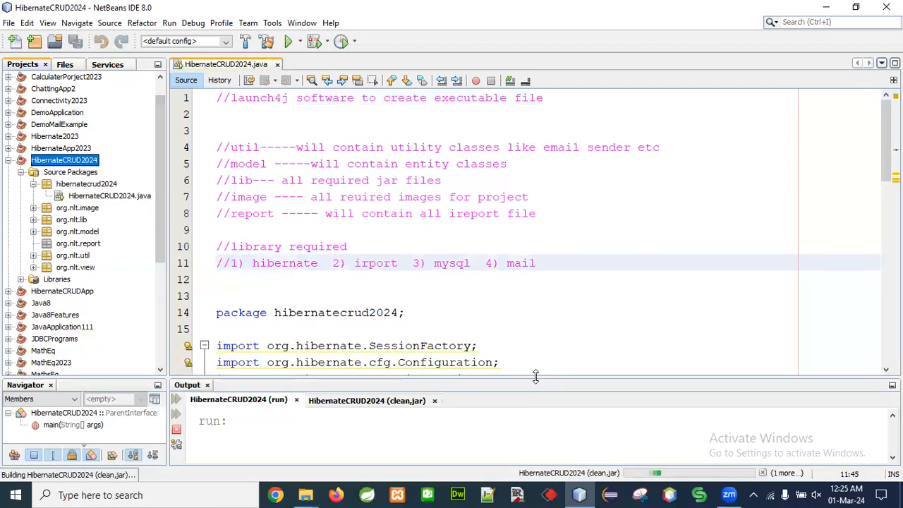
{"action": "left_click", "coordinate": [352, 407]}
{"action": "left_click_drag", "start_coordinate": [528, 376], "coordinate": [513, 264]}
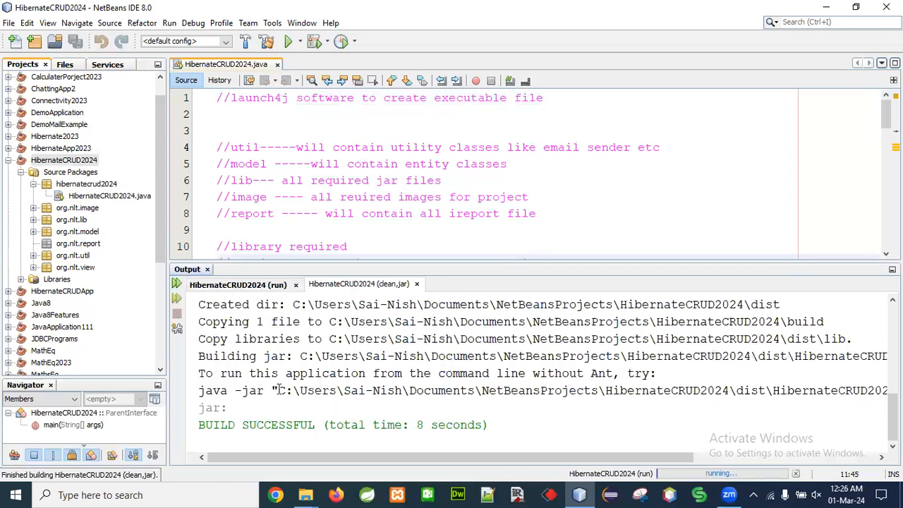
- Locate the generated jar's path in the build output and copy the path of its dist folder
{"action": "left_click_drag", "start_coordinate": [414, 390], "coordinate": [462, 391]}
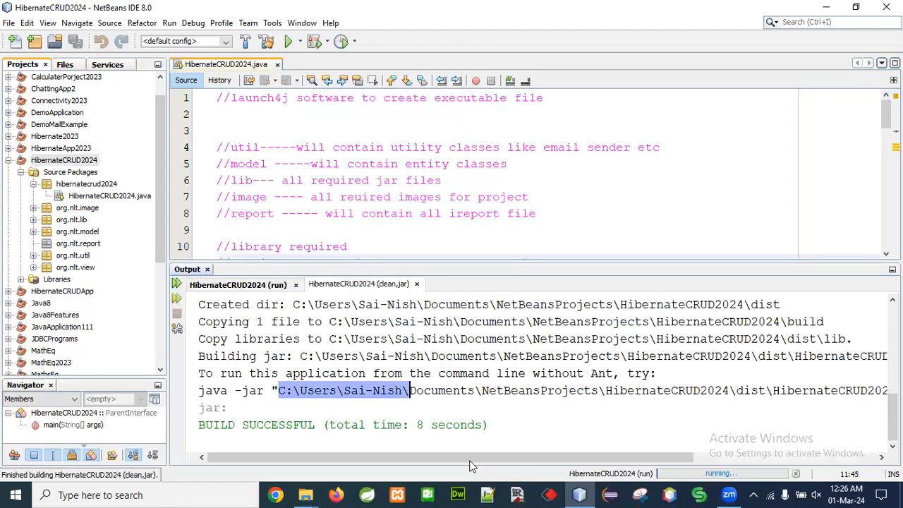
{"action": "left_click_drag", "start_coordinate": [605, 460], "coordinate": [583, 461]}
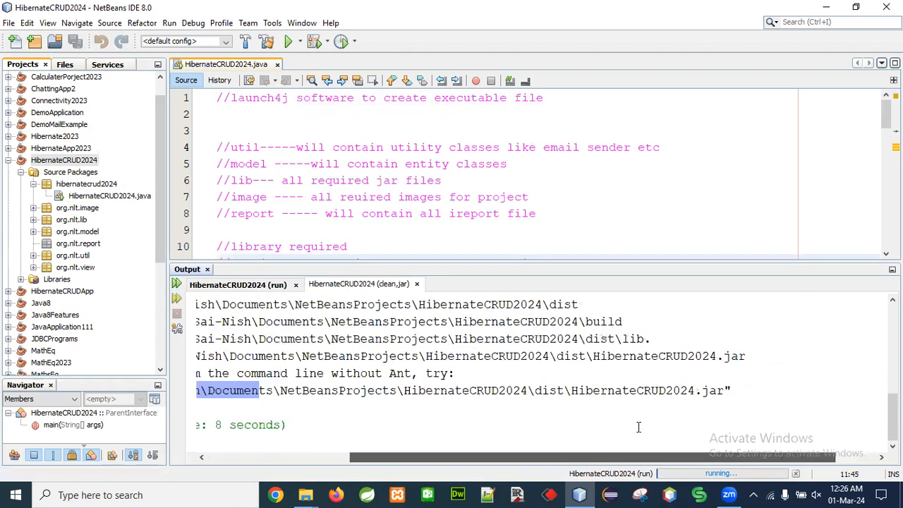
{"action": "double_click", "coordinate": [725, 390]}
{"action": "left_click_drag", "start_coordinate": [754, 389], "coordinate": [754, 389]}
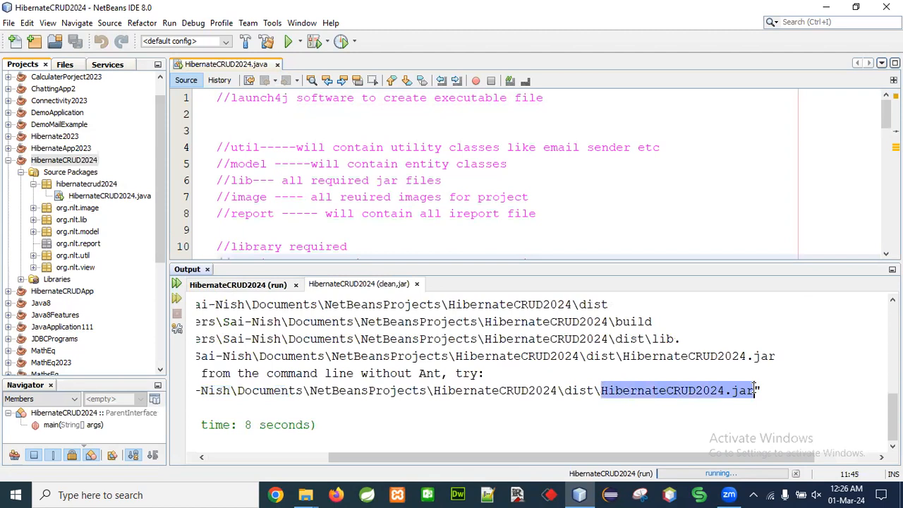
{"action": "left_click", "coordinate": [615, 407]}
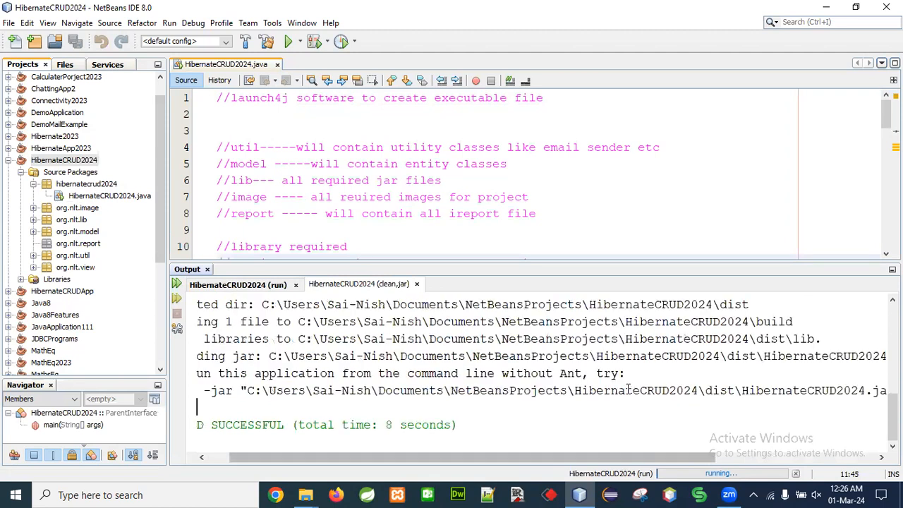
{"action": "scroll", "coordinate": [628, 389], "scroll_direction": "right", "scroll_amount": 3}
{"action": "left_click_drag", "start_coordinate": [602, 391], "coordinate": [277, 391]}
{"action": "key", "text": "ctrl+c"}
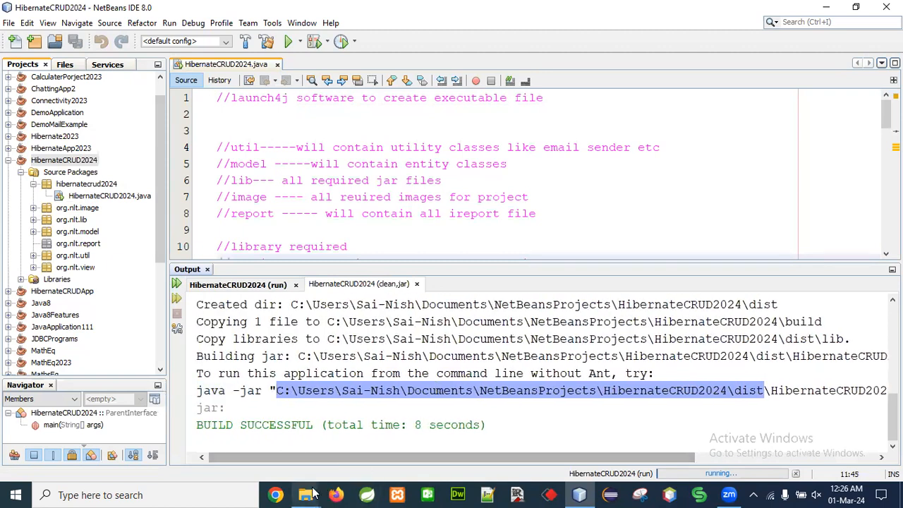
- Switch to File Explorer and open the project's dist folder using the copied path
{"action": "mouse_move", "coordinate": [306, 495]}
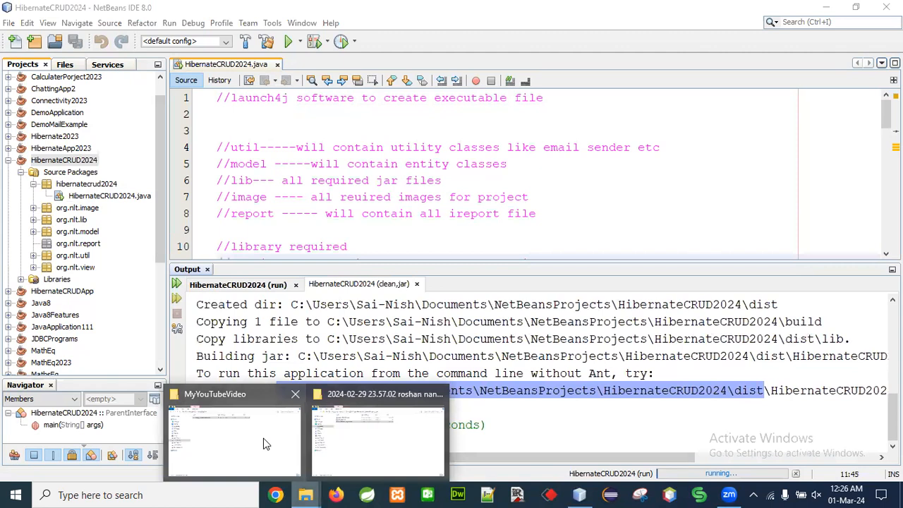
{"action": "left_click", "coordinate": [409, 430]}
{"action": "left_click", "coordinate": [535, 43]}
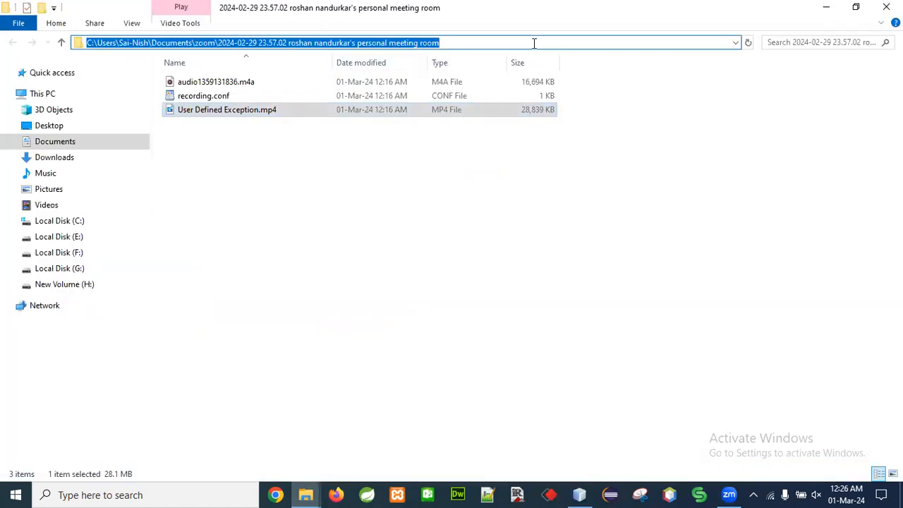
{"action": "key", "text": "ctrl+v"}
{"action": "key", "text": "Return"}
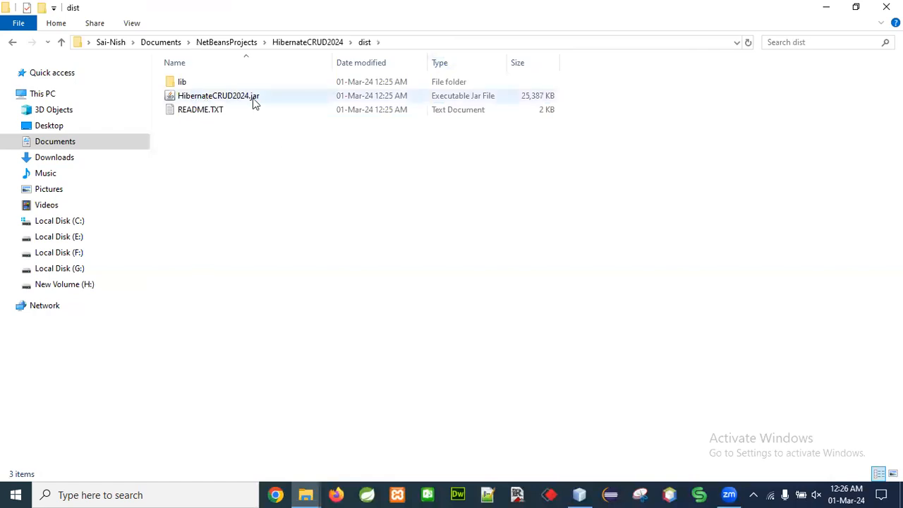
- Review the contents of the dist folder and of its parent HibernateCRUD2024 project folder
{"action": "left_click_drag", "start_coordinate": [282, 165], "coordinate": [161, 79]}
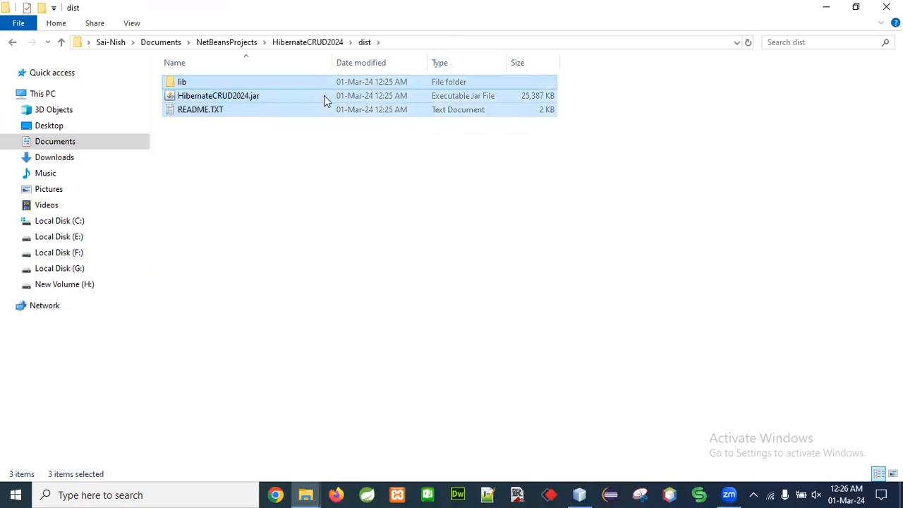
{"action": "left_click", "coordinate": [300, 42]}
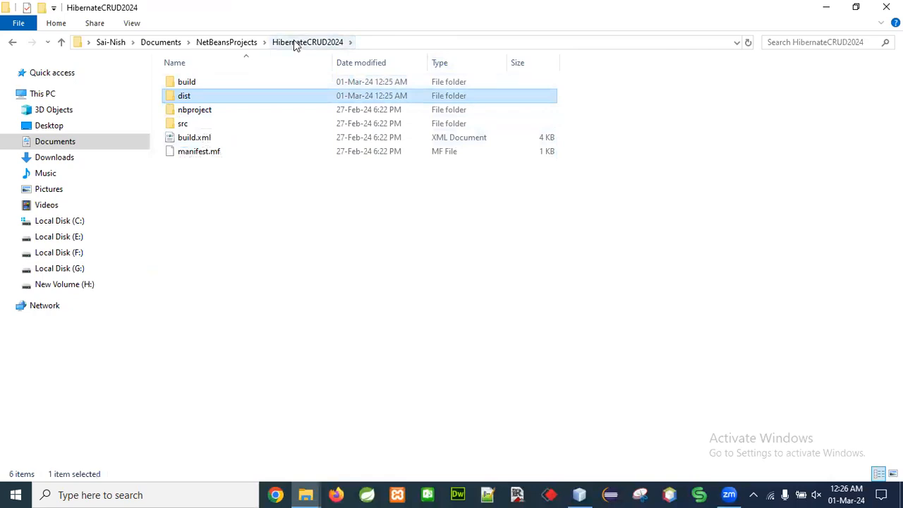
{"action": "left_click", "coordinate": [181, 123]}
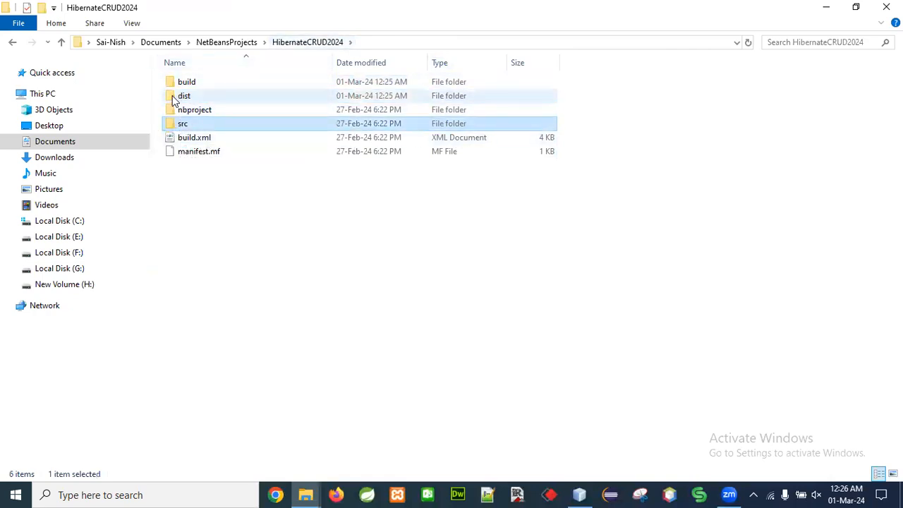
{"action": "double_click", "coordinate": [174, 98]}
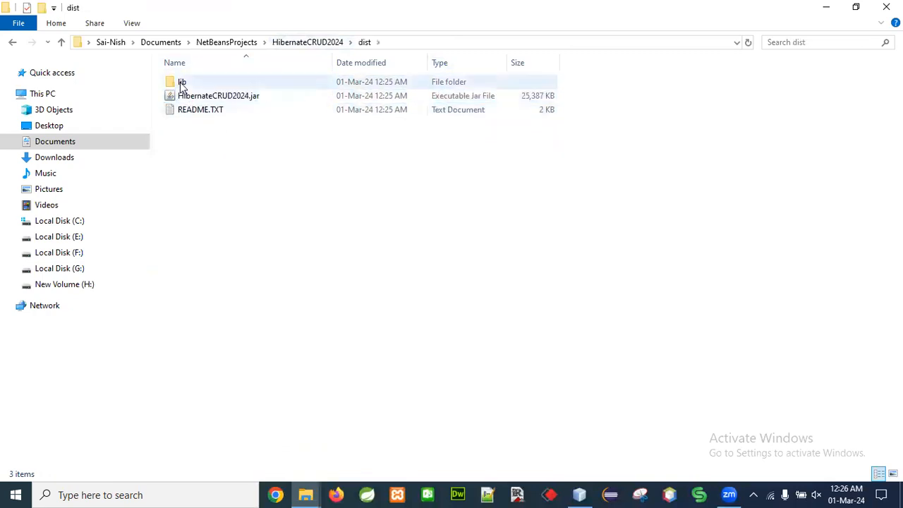
{"action": "mouse_move", "coordinate": [222, 103]}
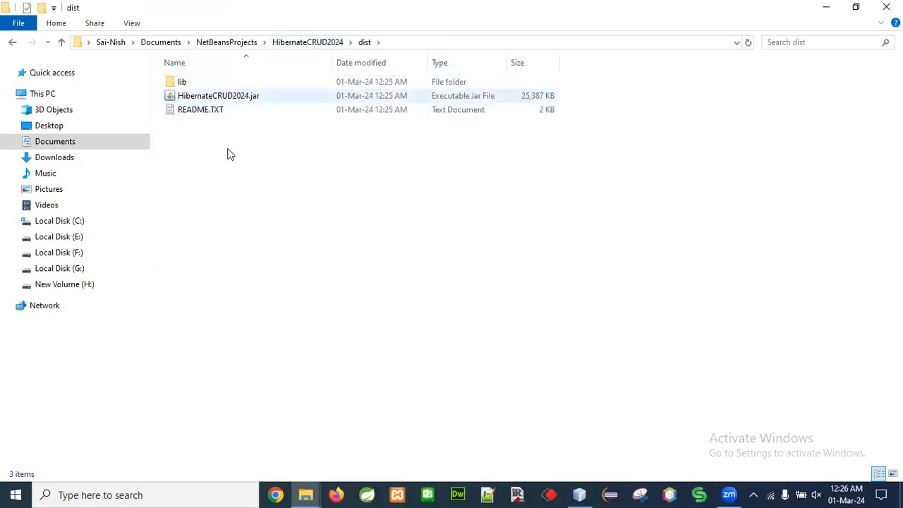
{"action": "left_click_drag", "start_coordinate": [229, 154], "coordinate": [162, 78]}
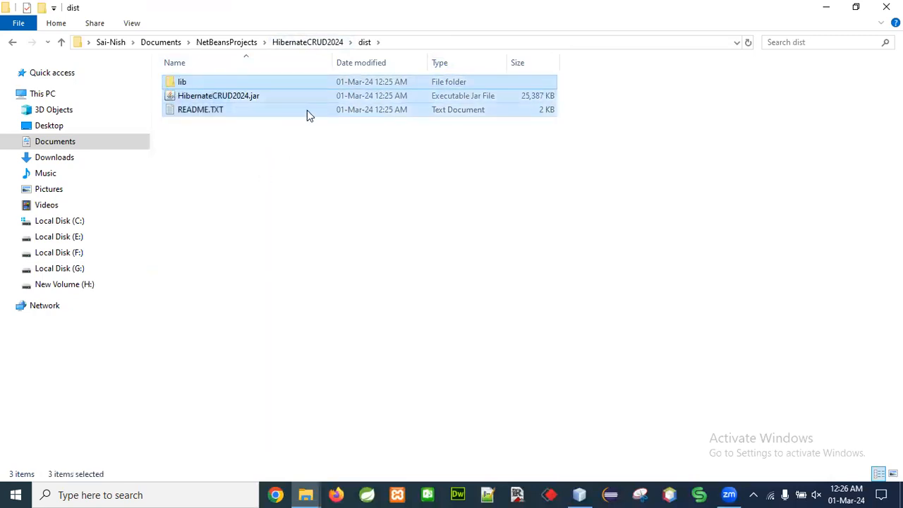
- Create a folder named setup in the HibernateCRUD2024 project folder and paste the copied dist contents into it
{"action": "left_click", "coordinate": [295, 43]}
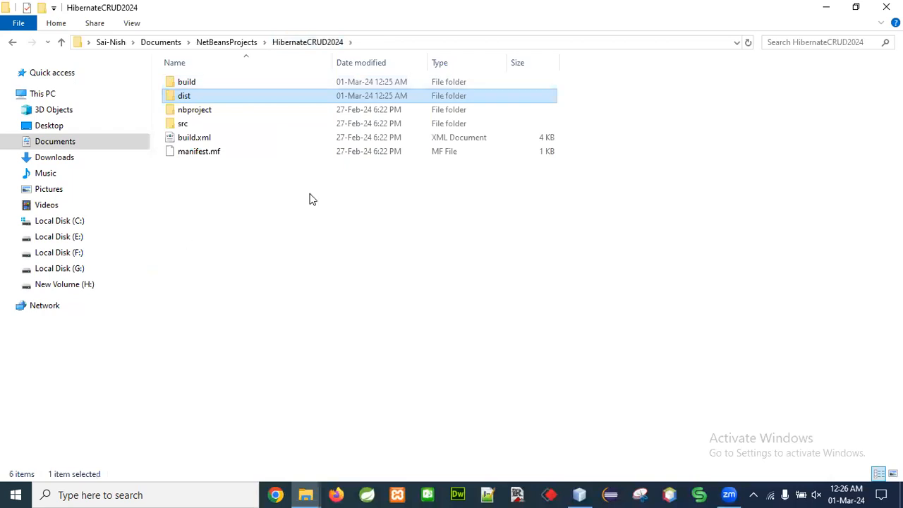
{"action": "right_click", "coordinate": [203, 205]}
{"action": "mouse_move", "coordinate": [351, 421]}
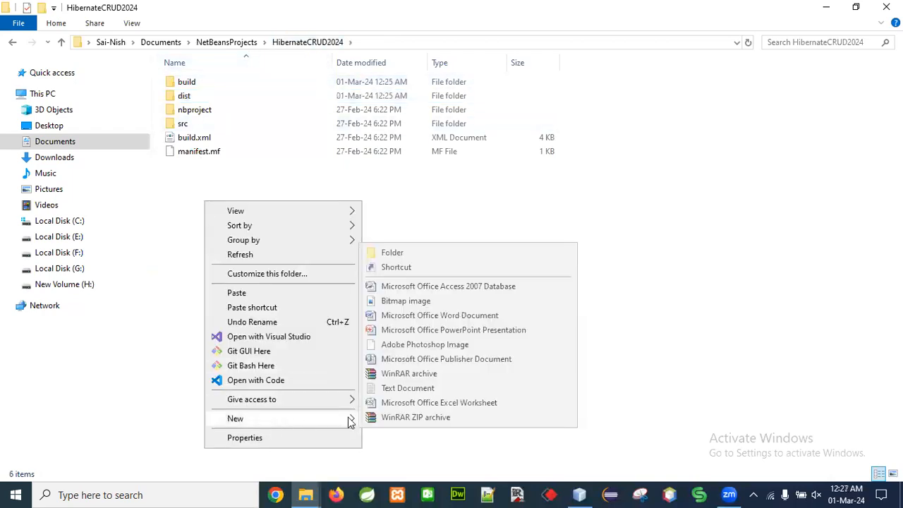
{"action": "left_click", "coordinate": [396, 257]}
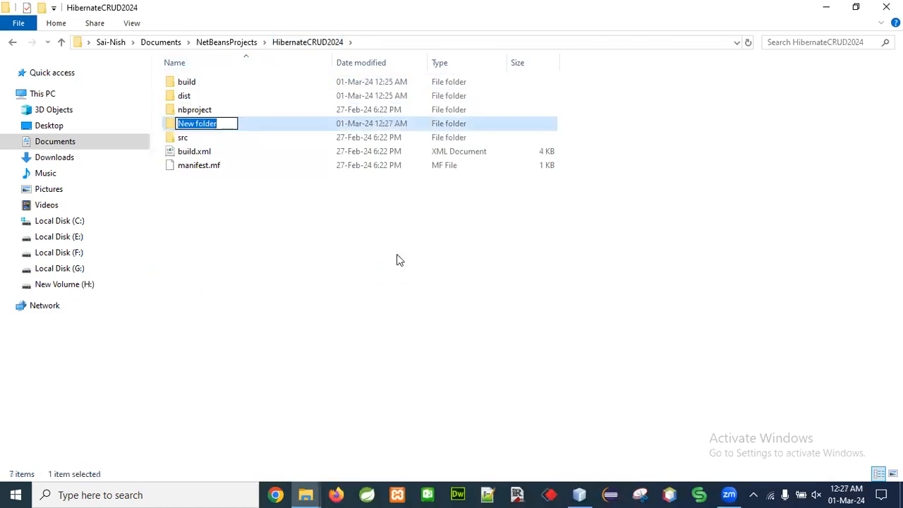
{"action": "type", "text": "setup"}
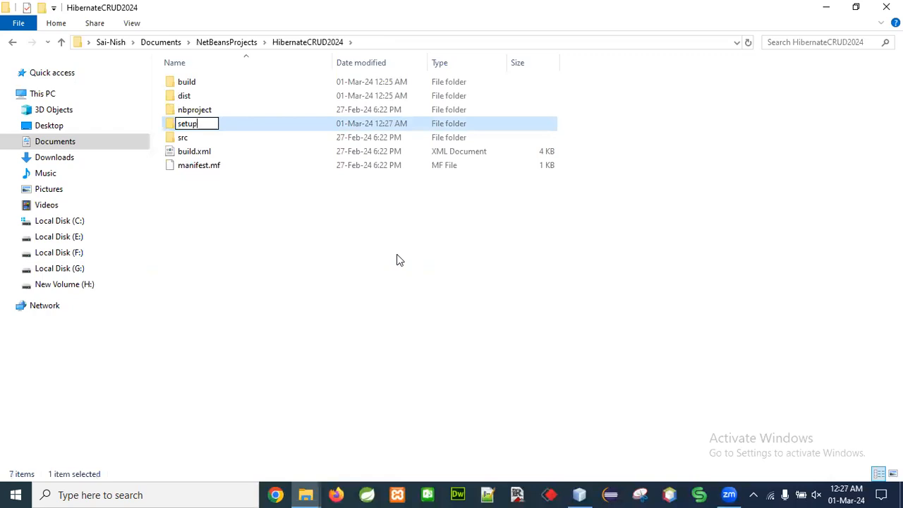
{"action": "key", "text": "Return"}
{"action": "key", "text": "Return"}
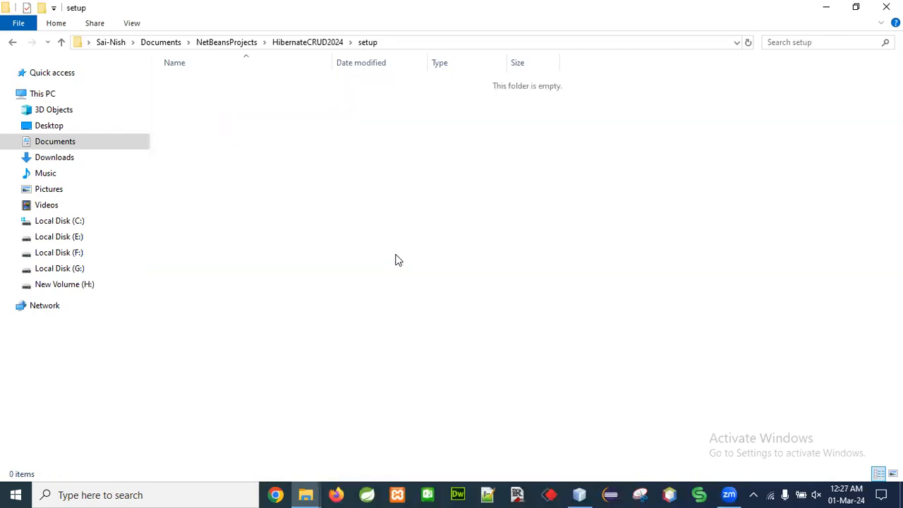
{"action": "key", "text": "ctrl+v"}
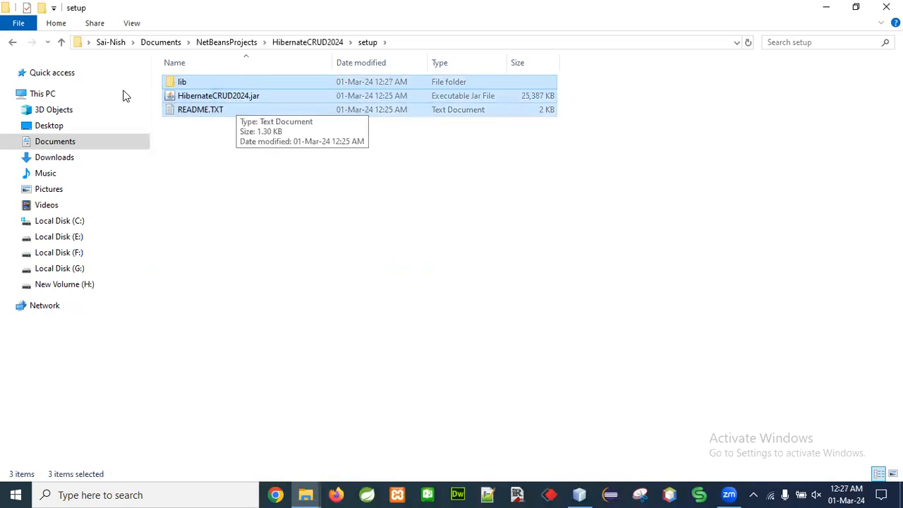
- Examine the project's build folder, going through its classes, org and nlt subfolders
{"action": "left_click", "coordinate": [61, 41]}
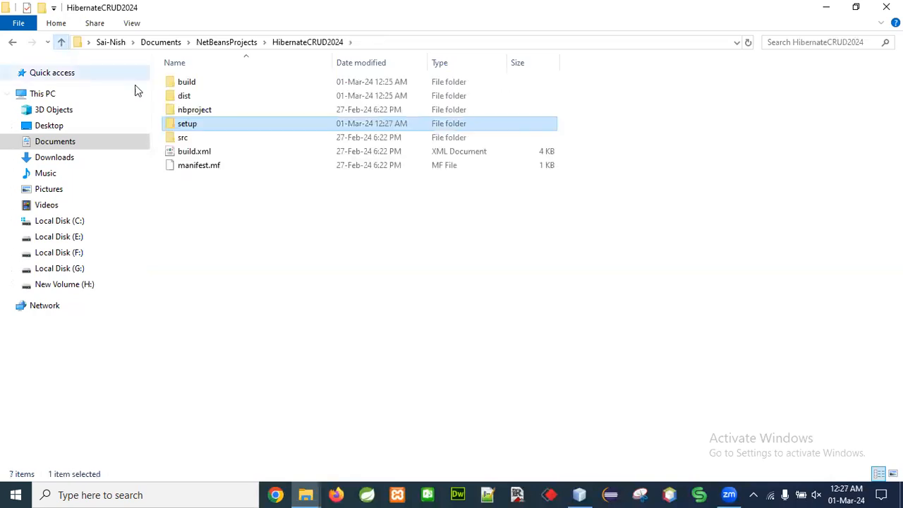
{"action": "left_click", "coordinate": [182, 85]}
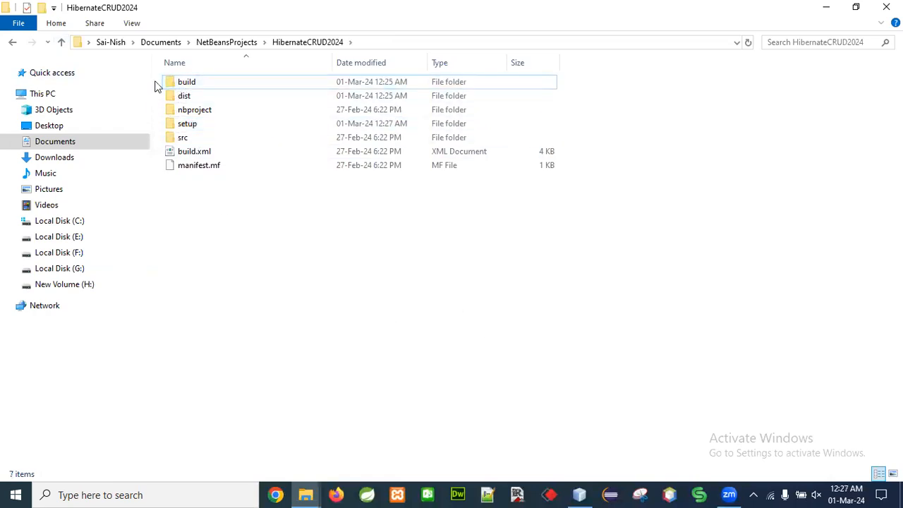
{"action": "double_click", "coordinate": [185, 88]}
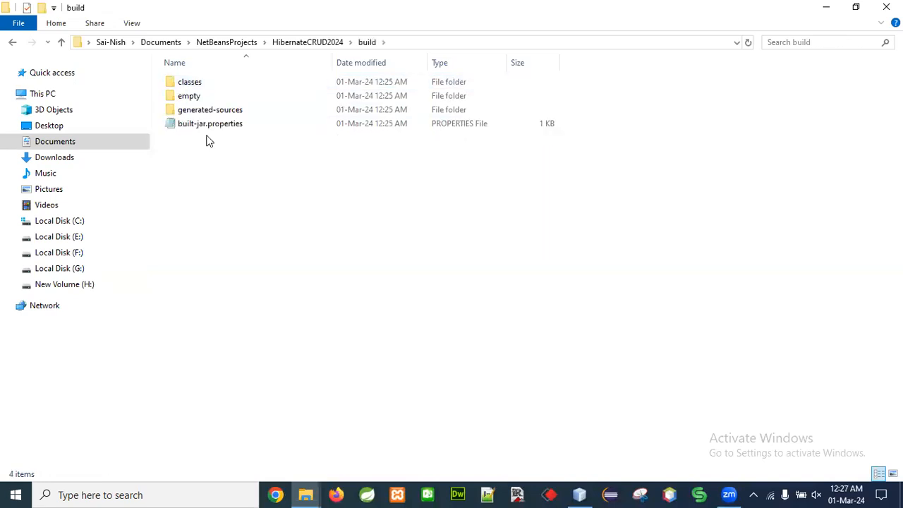
{"action": "double_click", "coordinate": [188, 85]}
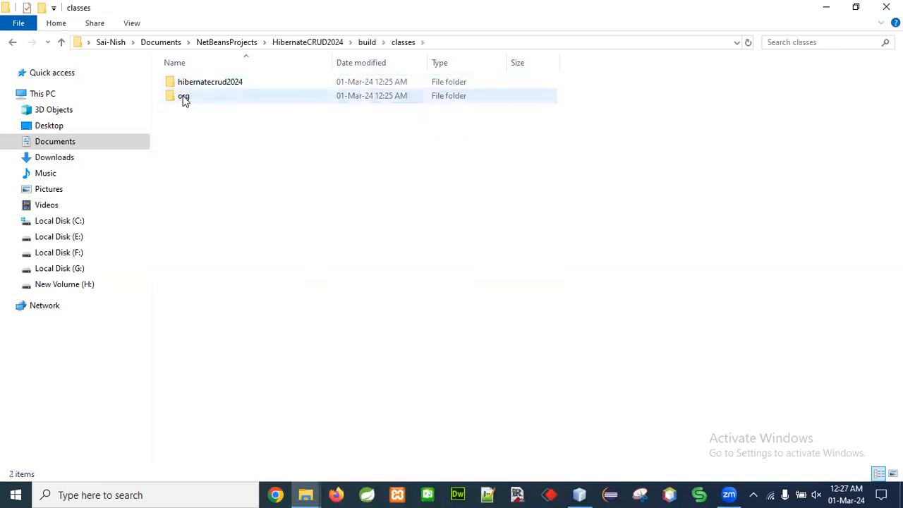
{"action": "double_click", "coordinate": [183, 97]}
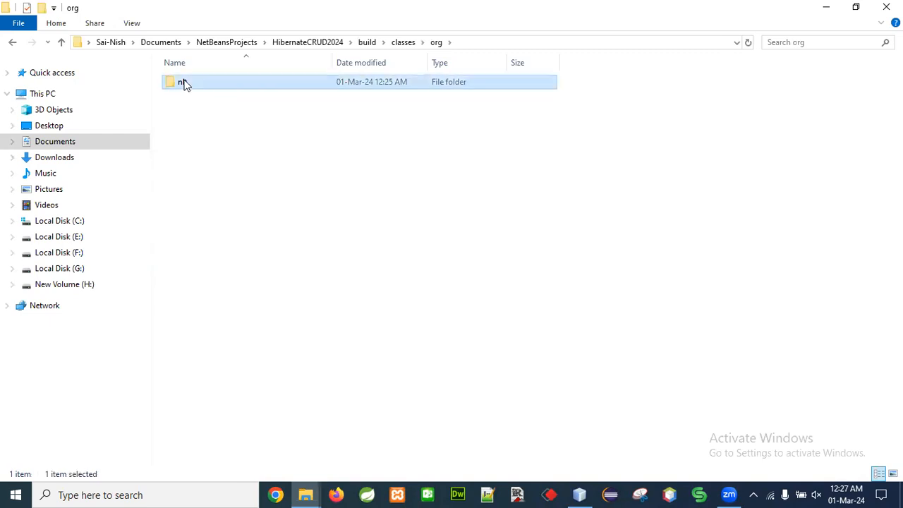
{"action": "double_click", "coordinate": [184, 83]}
{"action": "double_click", "coordinate": [184, 139]}
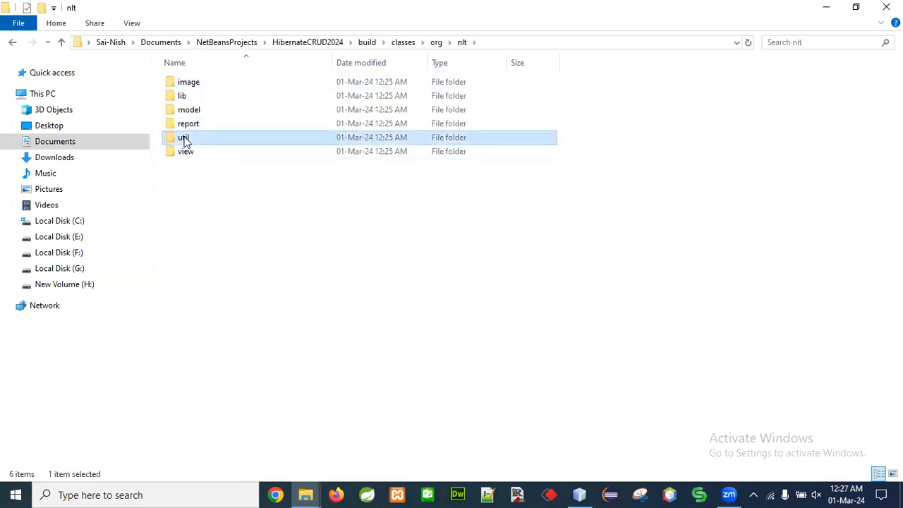
{"action": "left_click", "coordinate": [62, 43]}
{"action": "left_click", "coordinate": [61, 43]}
{"action": "left_click", "coordinate": [61, 42]}
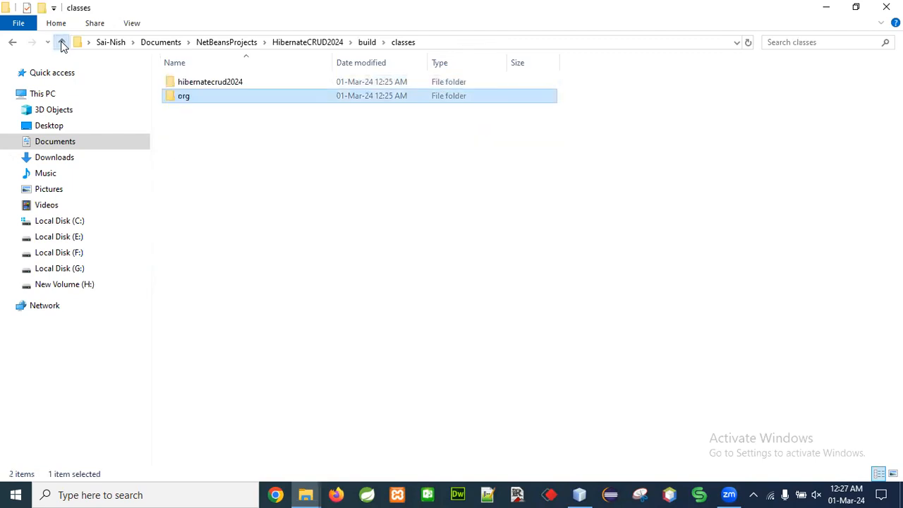
{"action": "left_click", "coordinate": [61, 42]}
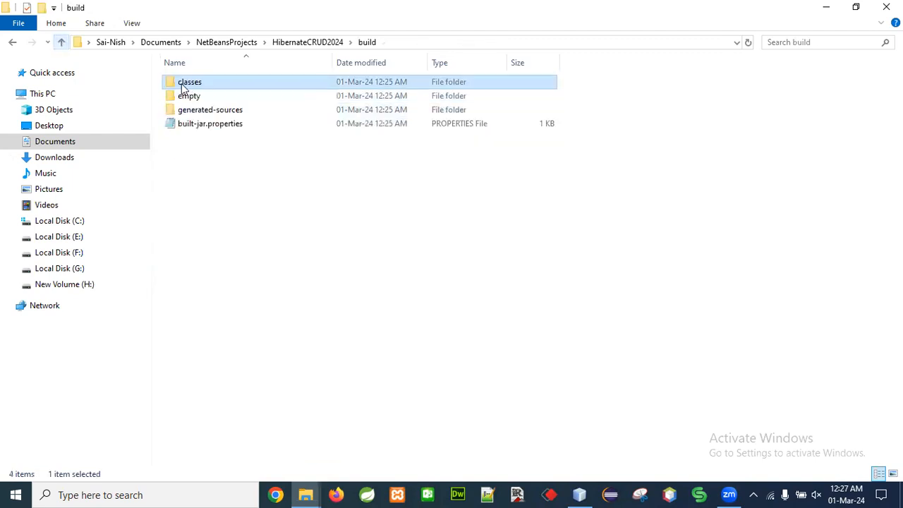
- Copy the project's build folder into the setup folder
{"action": "left_click", "coordinate": [61, 42]}
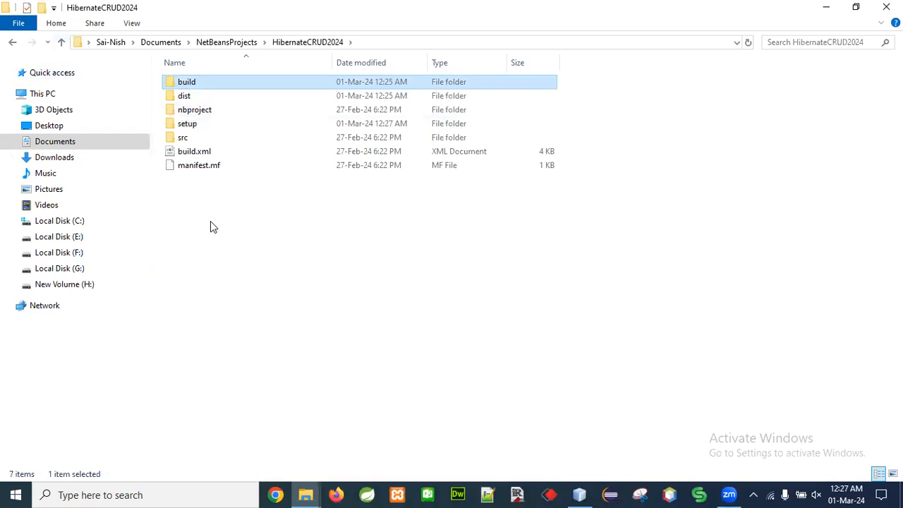
{"action": "double_click", "coordinate": [184, 126]}
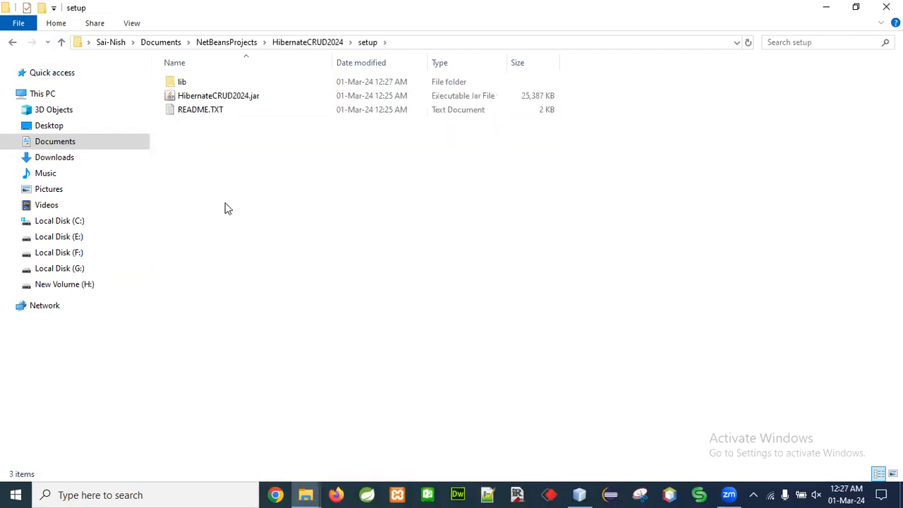
{"action": "key", "text": "ctrl+v"}
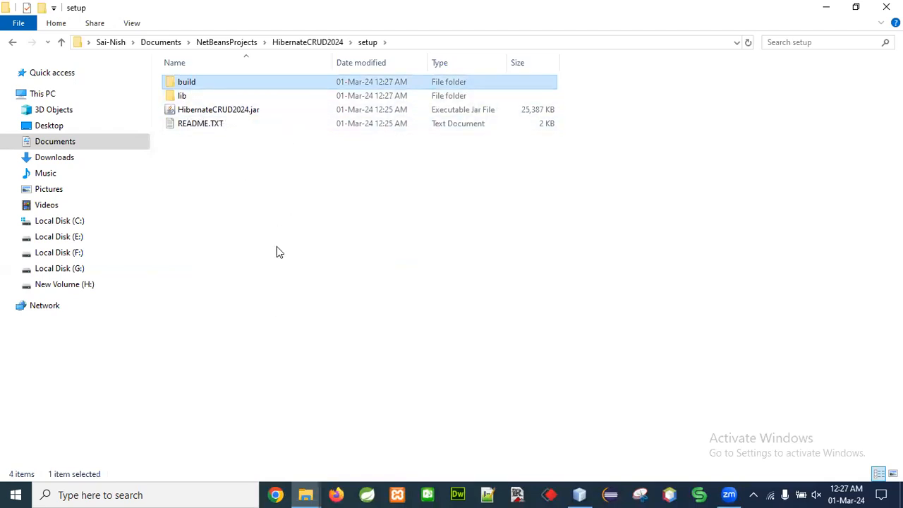
- Search for and start Launch4j, and move its window so the setup folder's file names stay in view
{"action": "left_click", "coordinate": [213, 111]}
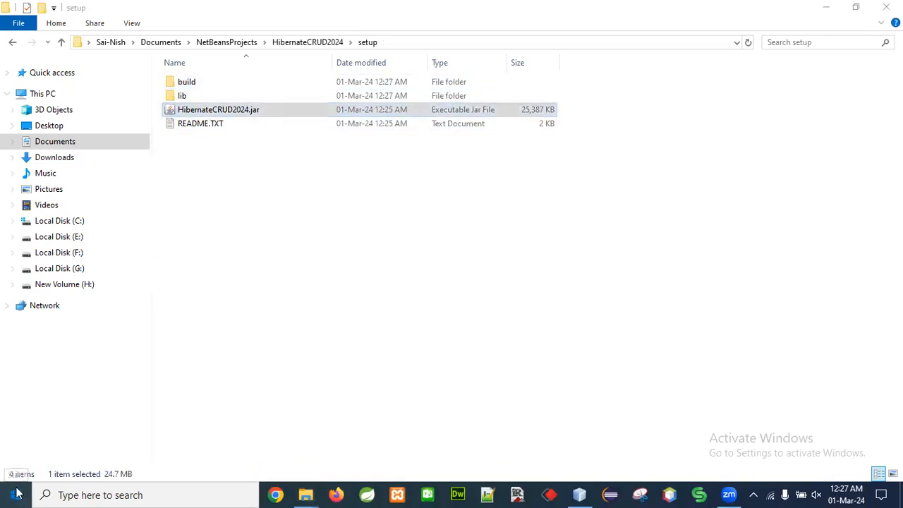
{"action": "left_click", "coordinate": [29, 494]}
{"action": "type", "text": "launch"}
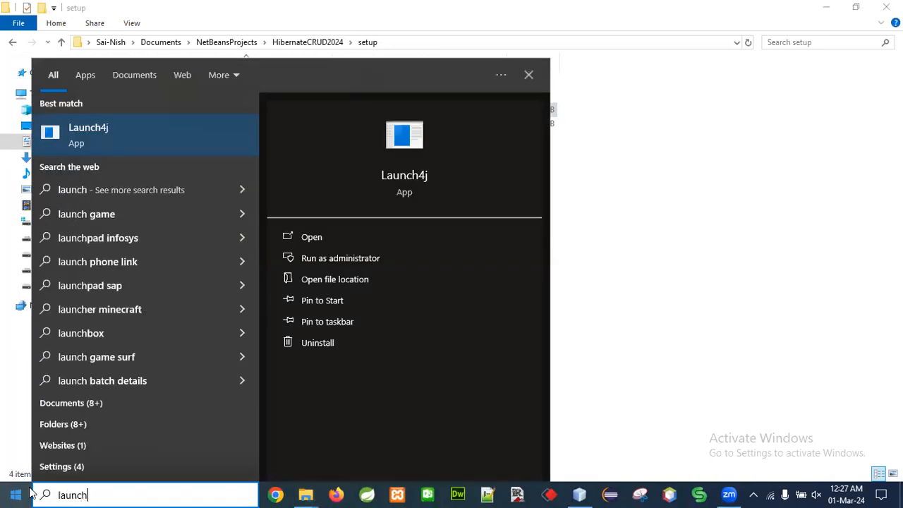
{"action": "key", "text": "Return"}
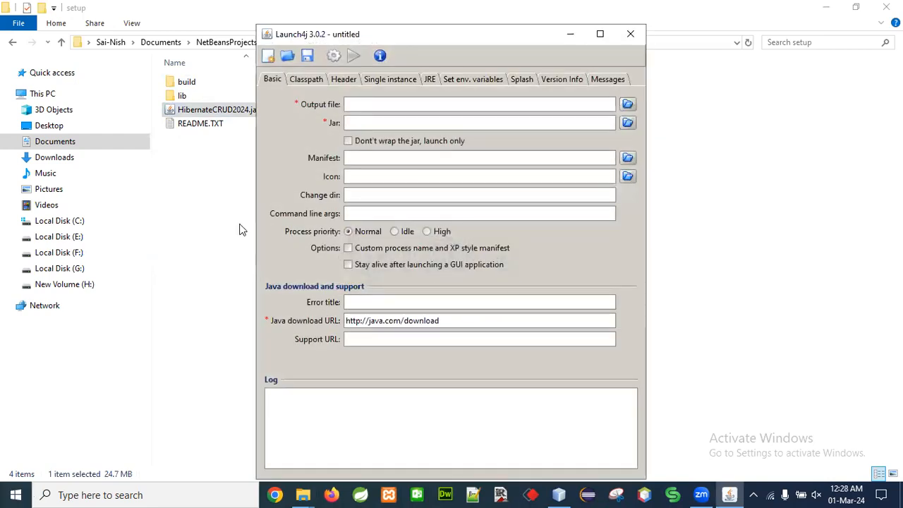
{"action": "left_click_drag", "start_coordinate": [389, 38], "coordinate": [518, 62]}
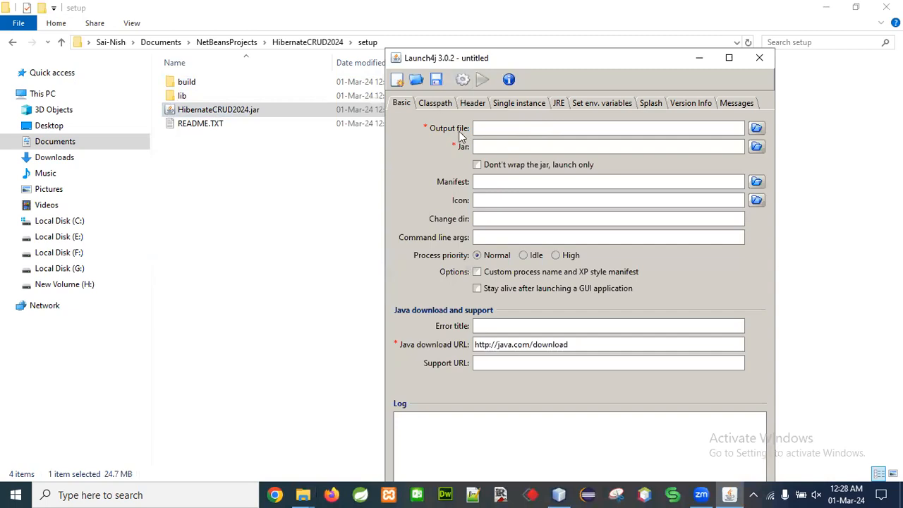
- Browse for the output file location and open the setup folder inside NetBeansProjects > HibernateCRUD2024
{"action": "left_click", "coordinate": [756, 129]}
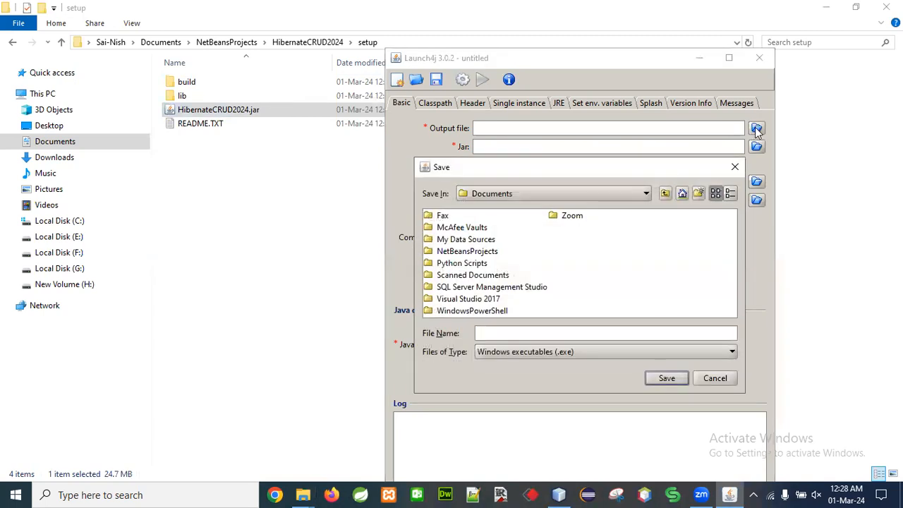
{"action": "left_click", "coordinate": [439, 252]}
{"action": "double_click", "coordinate": [439, 253]}
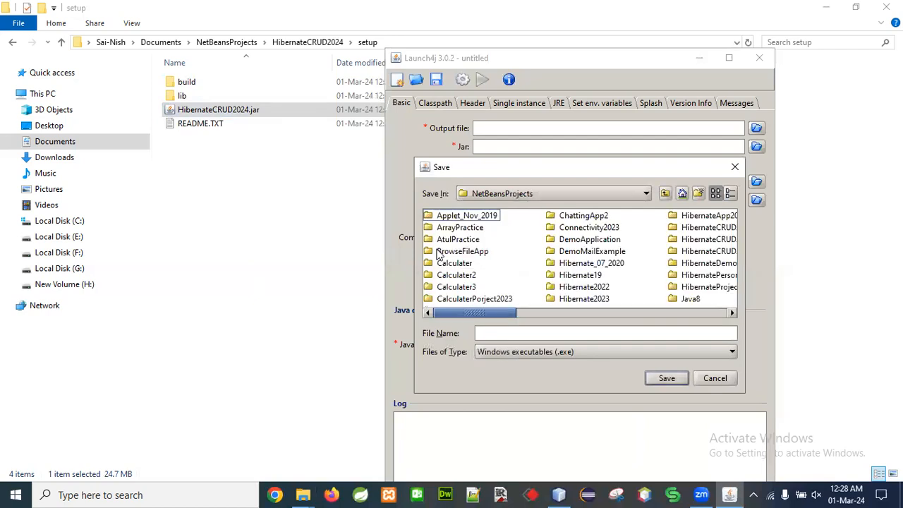
{"action": "left_click", "coordinate": [591, 253]}
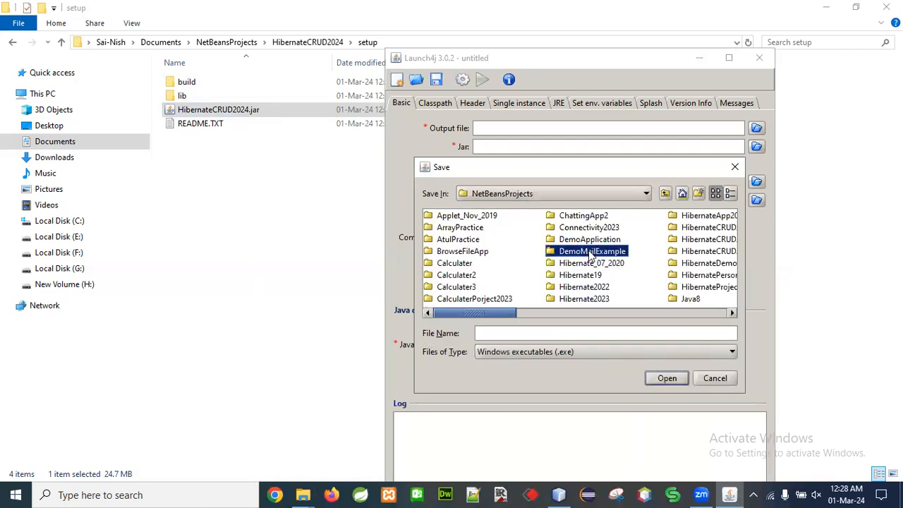
{"action": "left_click", "coordinate": [593, 263]}
{"action": "key", "text": "Down"}
{"action": "key", "text": "Down"}
{"action": "key", "text": "Down"}
{"action": "key", "text": "Down"}
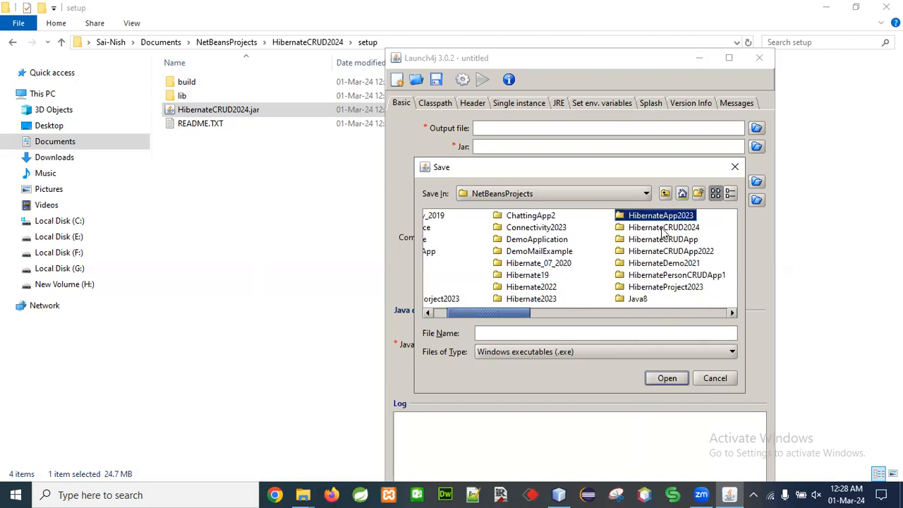
{"action": "double_click", "coordinate": [632, 232]}
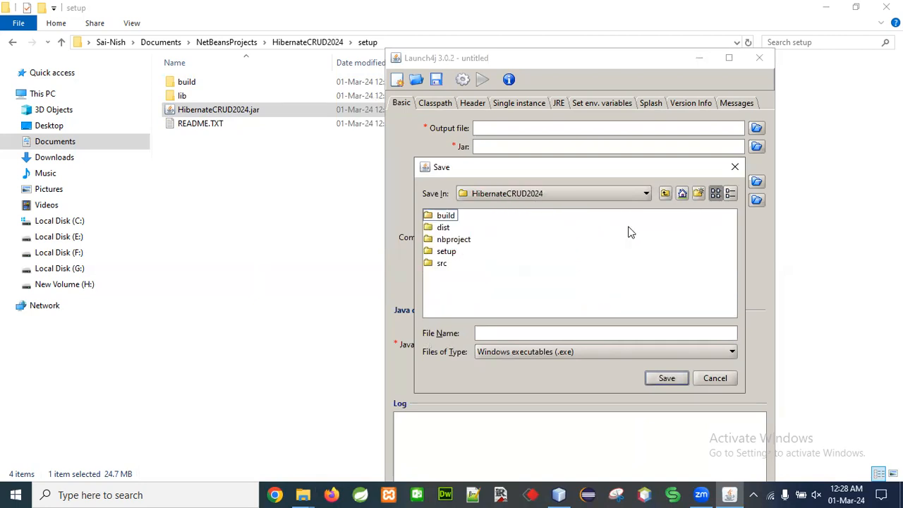
{"action": "left_click", "coordinate": [430, 253]}
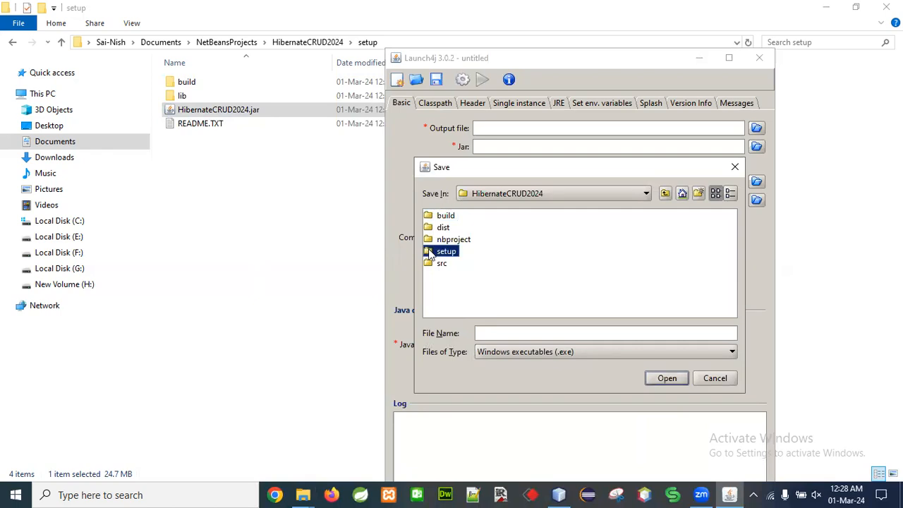
{"action": "double_click", "coordinate": [431, 252]}
- Name the output file MyProject.exe and save this choice in the setup folder
{"action": "left_click", "coordinate": [500, 332]}
{"action": "type", "text": "MyProject.exe"}
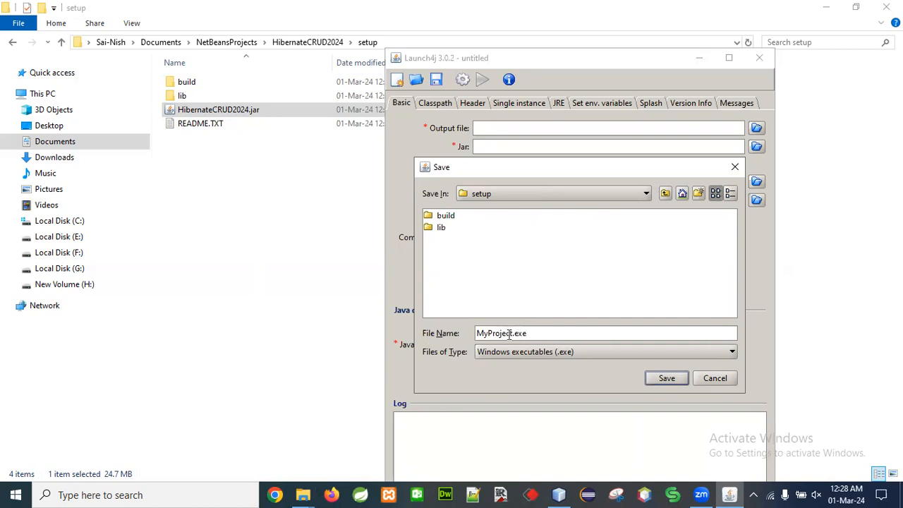
{"action": "left_click_drag", "start_coordinate": [513, 332], "coordinate": [467, 333]}
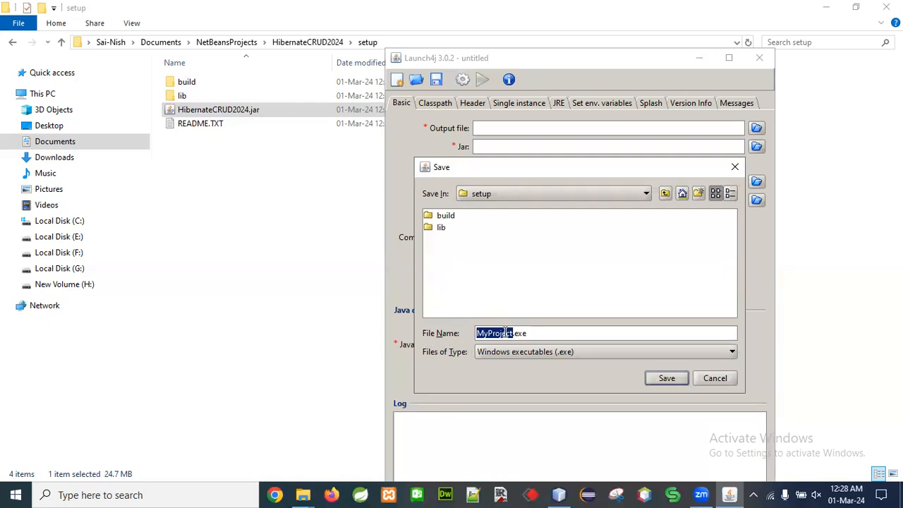
{"action": "left_click", "coordinate": [667, 377]}
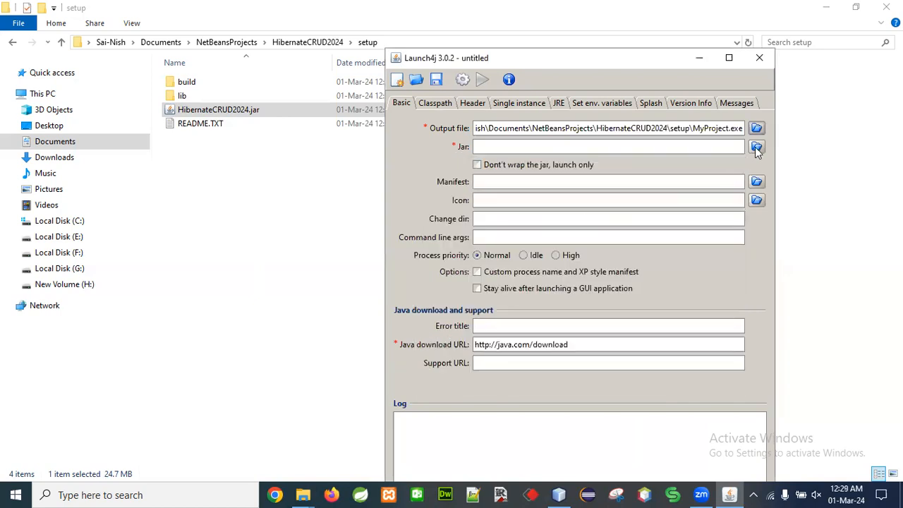
- Choose HibernateCRUD2024.jar from the setup folder as the jar to wrap
{"action": "left_click", "coordinate": [757, 146]}
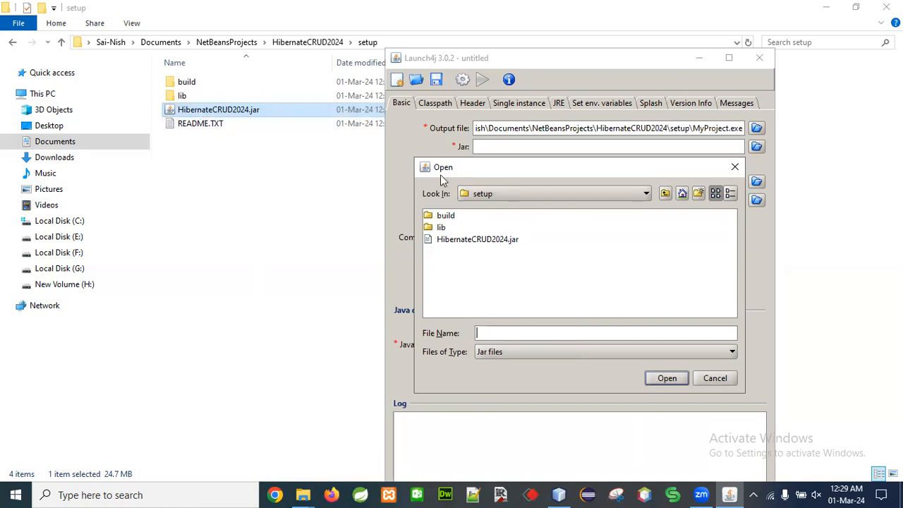
{"action": "left_click", "coordinate": [449, 241]}
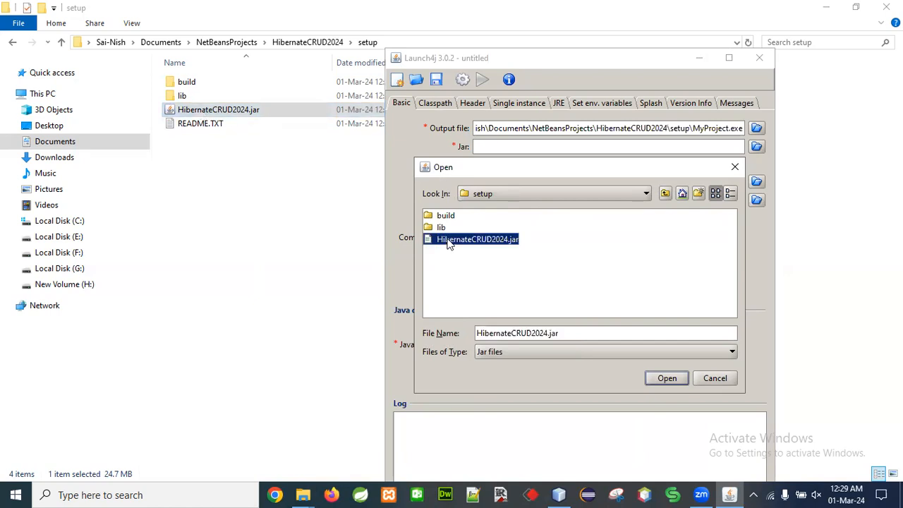
{"action": "left_click", "coordinate": [669, 378]}
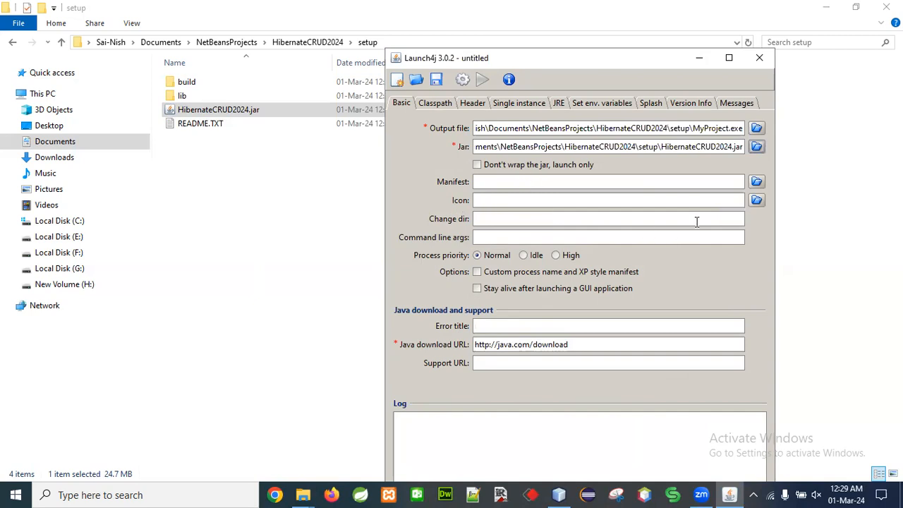
- Browse for the executable's icon file in Launch4j, and switch to the MyYouTubeVideo window in File Explorer
{"action": "left_click", "coordinate": [758, 201]}
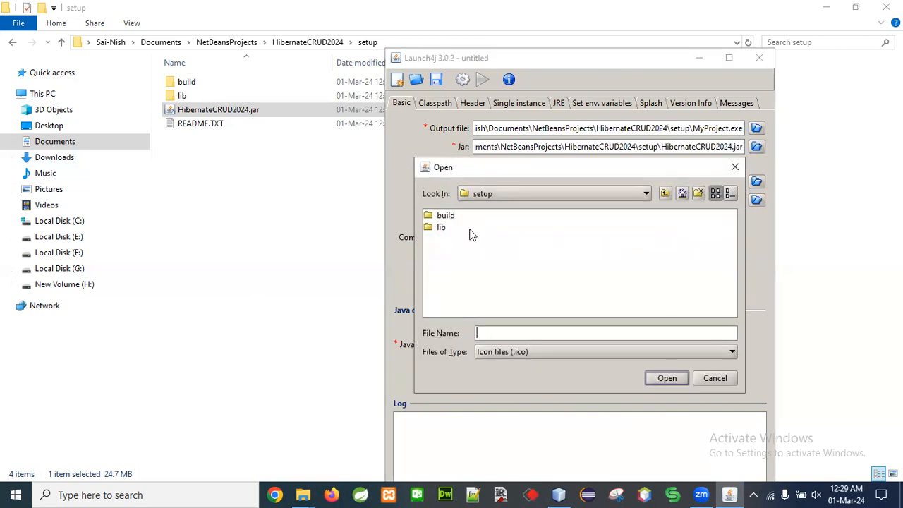
{"action": "left_click", "coordinate": [305, 494]}
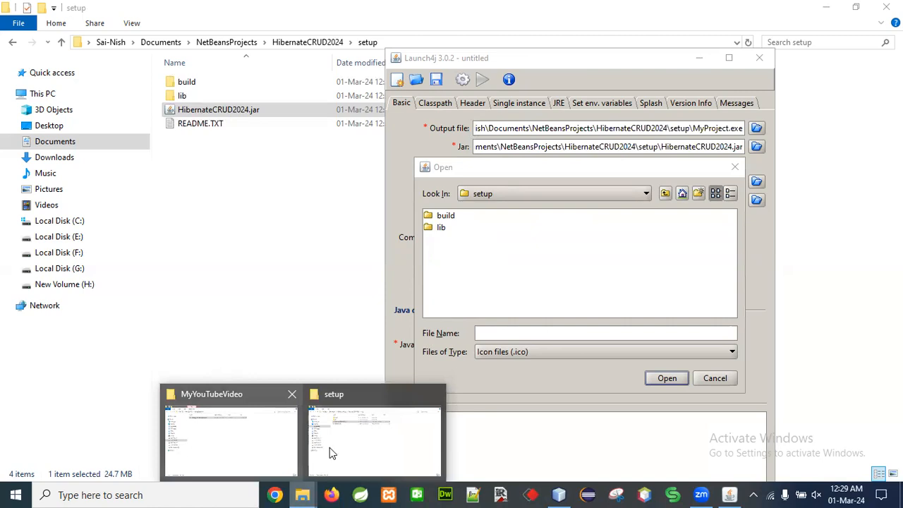
{"action": "left_click", "coordinate": [238, 430]}
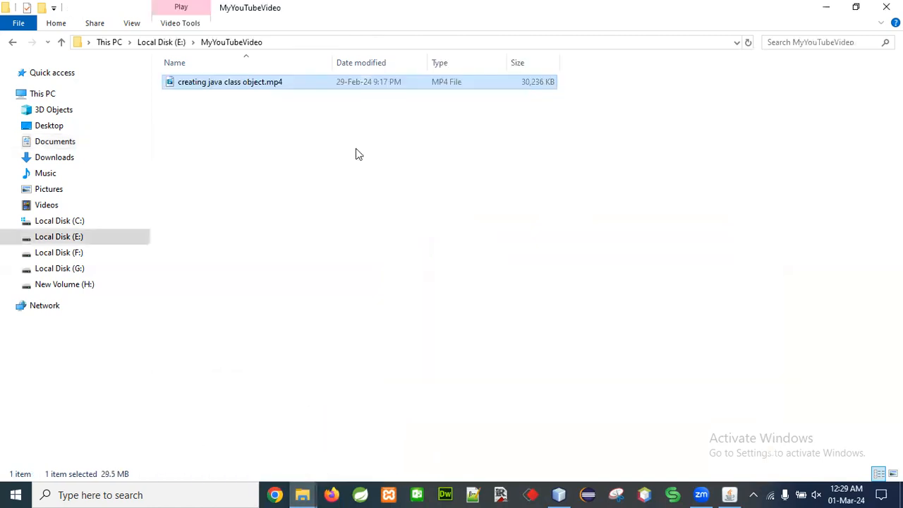
- Search Local Disk (E:) for *.ico files
{"action": "left_click", "coordinate": [304, 42]}
{"action": "key", "text": "BackSpace"}
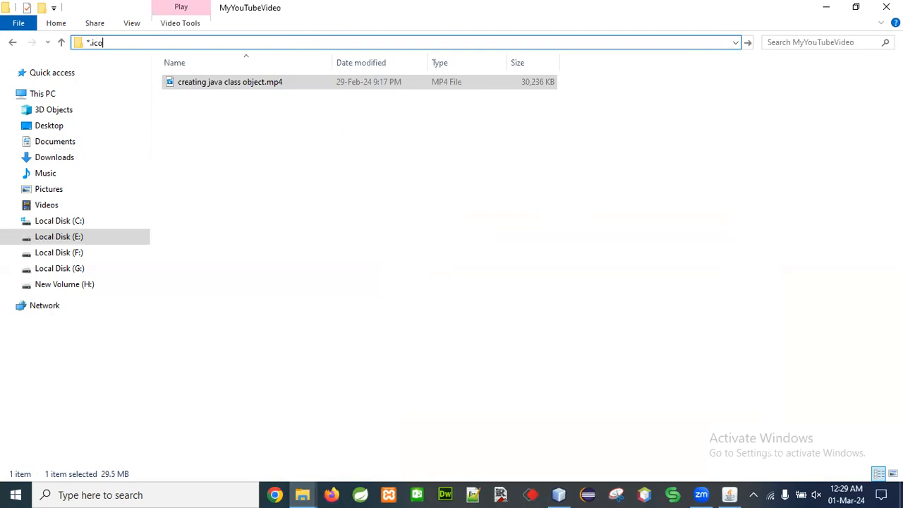
{"action": "key", "text": "ctrl+a"}
{"action": "left_click", "coordinate": [135, 41]}
{"action": "left_click", "coordinate": [73, 240]}
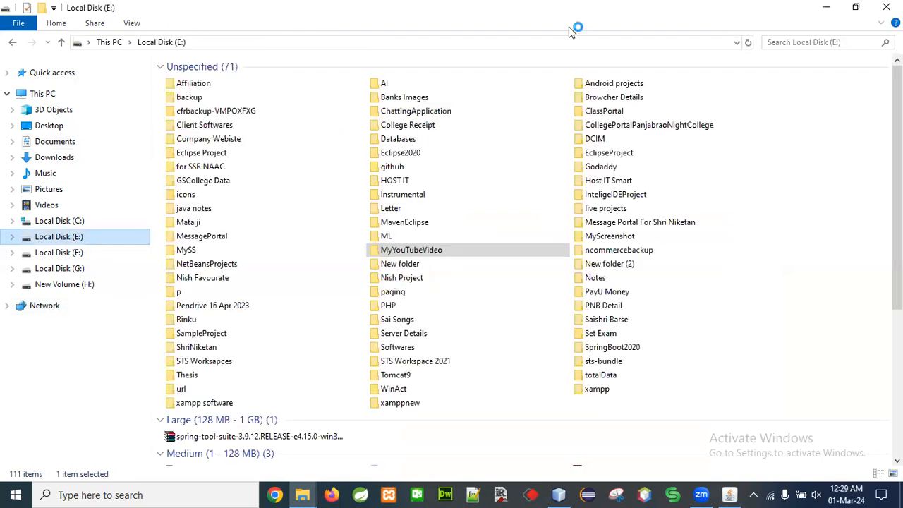
{"action": "left_click", "coordinate": [642, 42]}
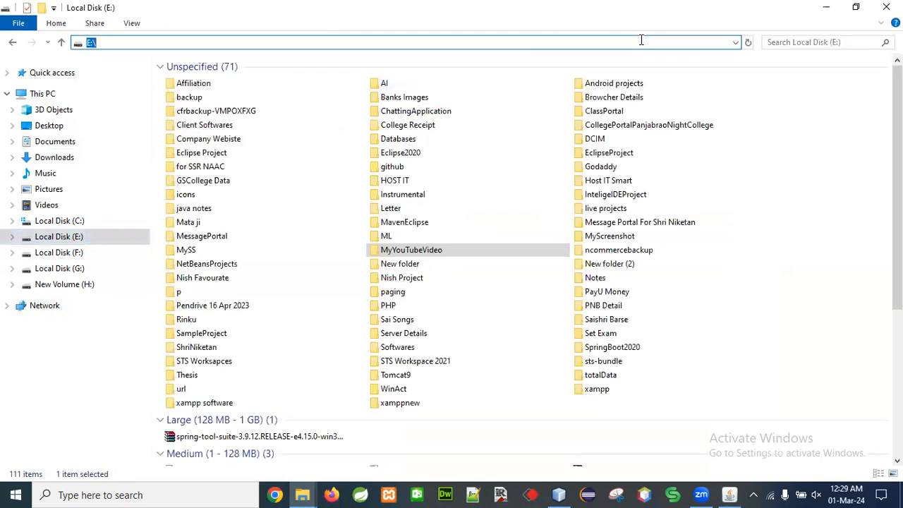
{"action": "left_click", "coordinate": [783, 43]}
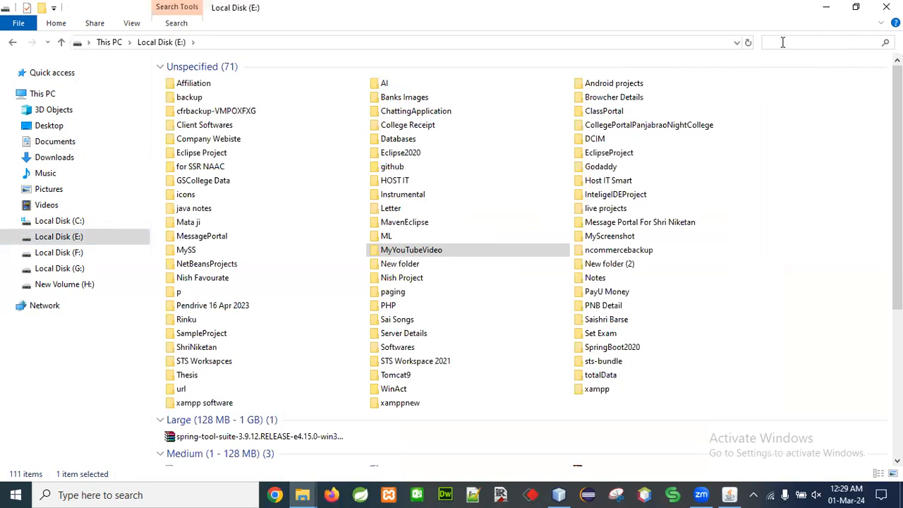
{"action": "type", "text": "*"}
{"action": "key", "text": "BackSpace"}
{"action": "type", "text": "*.ico"}
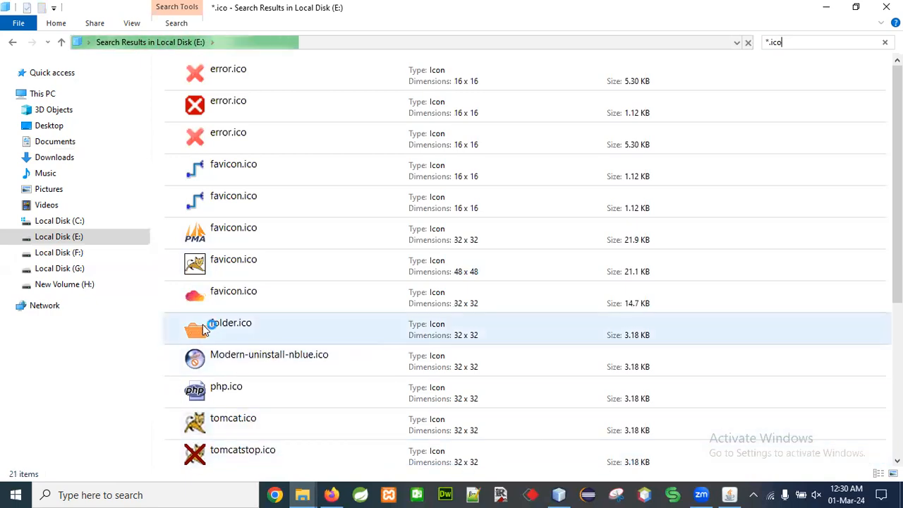
- Open the icons > ico folder on Local Disk (E:) and copy ED_icon_green.ico
{"action": "left_click", "coordinate": [63, 239]}
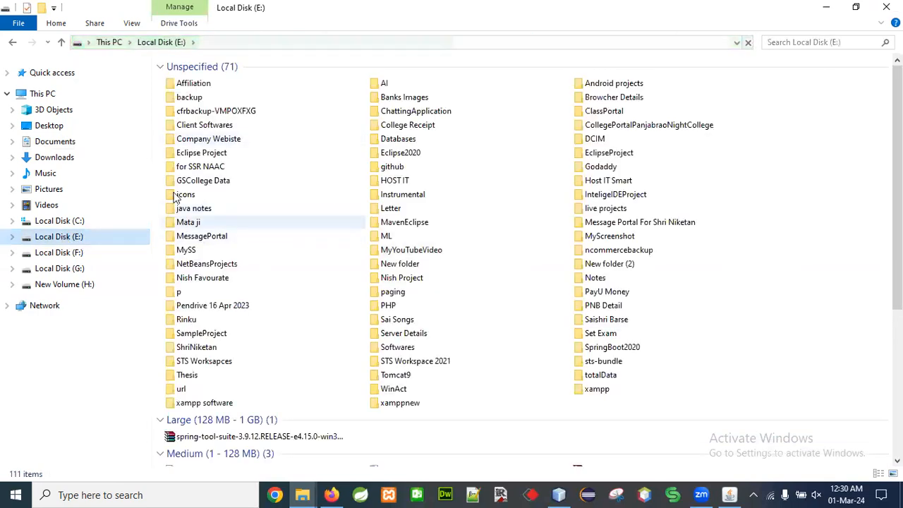
{"action": "left_click", "coordinate": [185, 197]}
{"action": "double_click", "coordinate": [186, 197]}
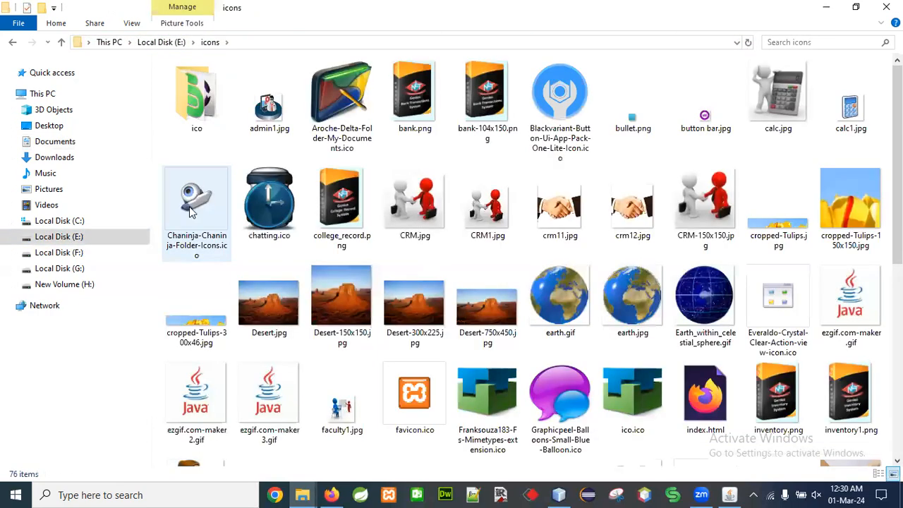
{"action": "left_click", "coordinate": [199, 114]}
{"action": "double_click", "coordinate": [196, 110]}
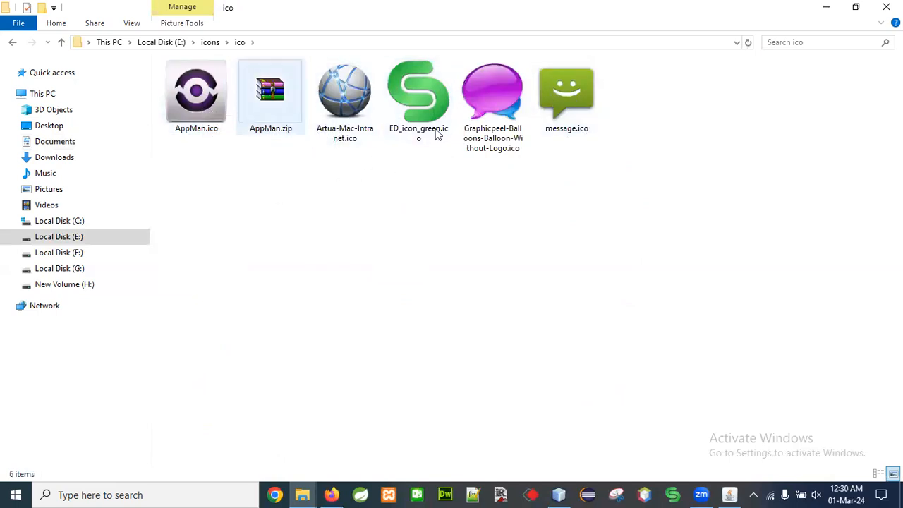
{"action": "left_click", "coordinate": [426, 106]}
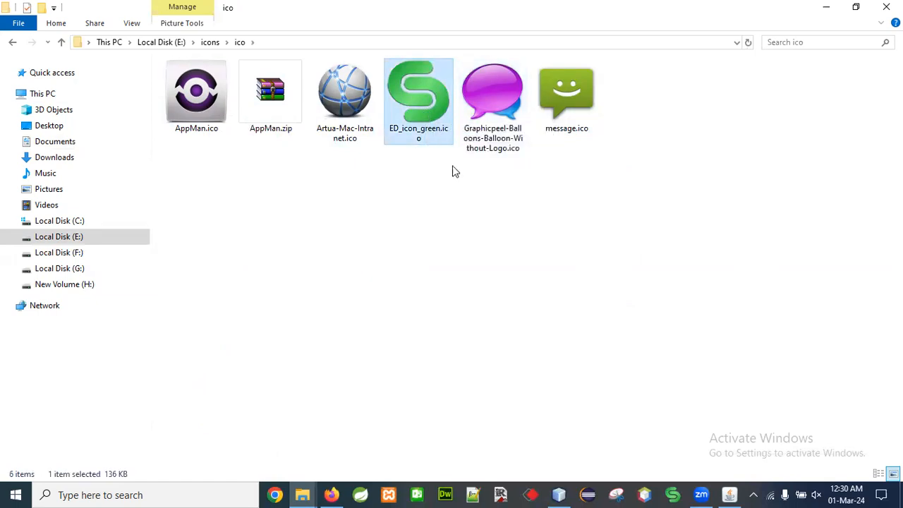
- Paste the copied icon file into Documents > NetBeansProjects > HibernateCRUD2024 > setup
{"action": "left_click", "coordinate": [56, 144]}
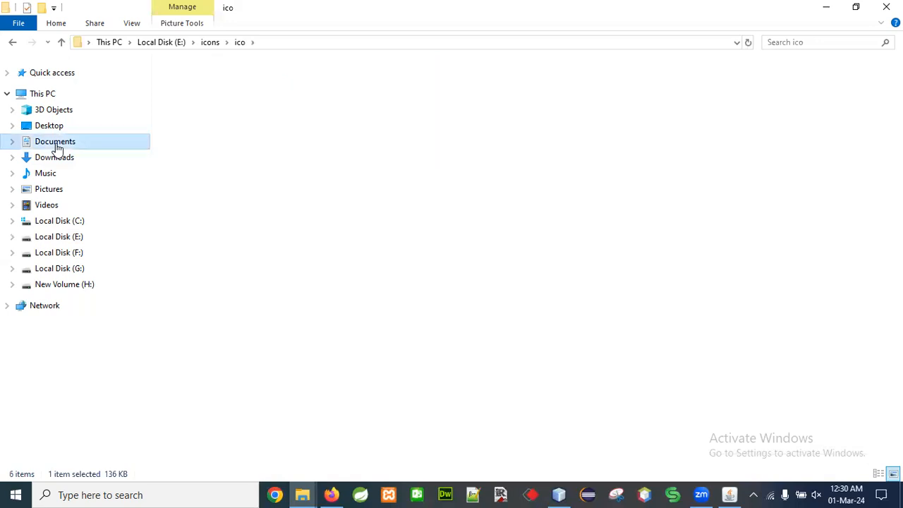
{"action": "double_click", "coordinate": [211, 194]}
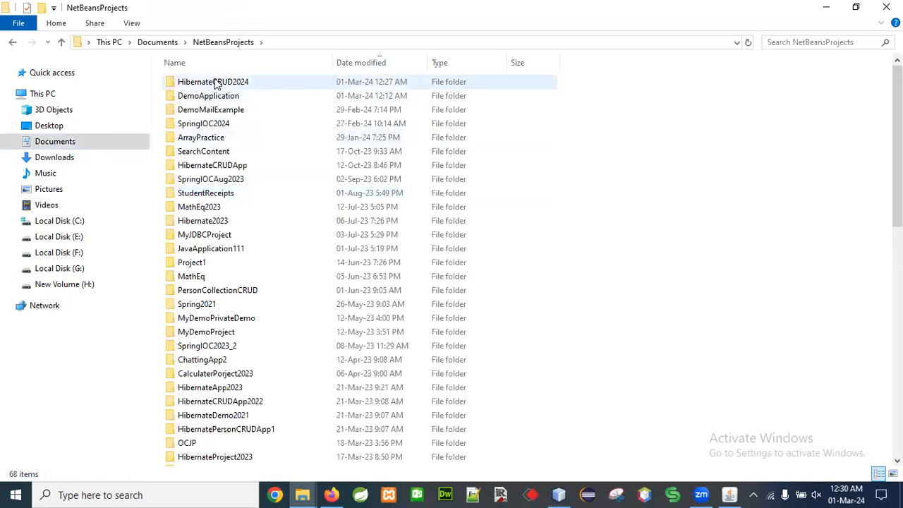
{"action": "double_click", "coordinate": [215, 81]}
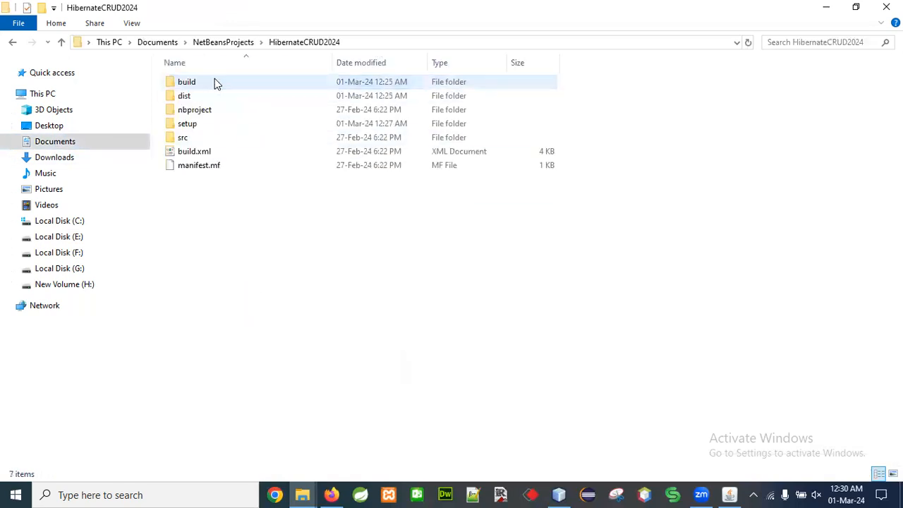
{"action": "double_click", "coordinate": [185, 124]}
{"action": "right_click", "coordinate": [197, 185]}
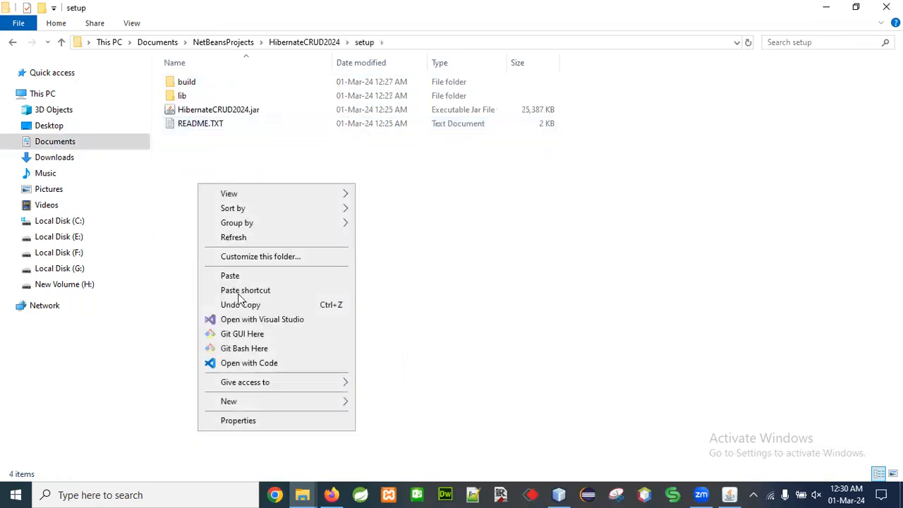
{"action": "left_click", "coordinate": [231, 275]}
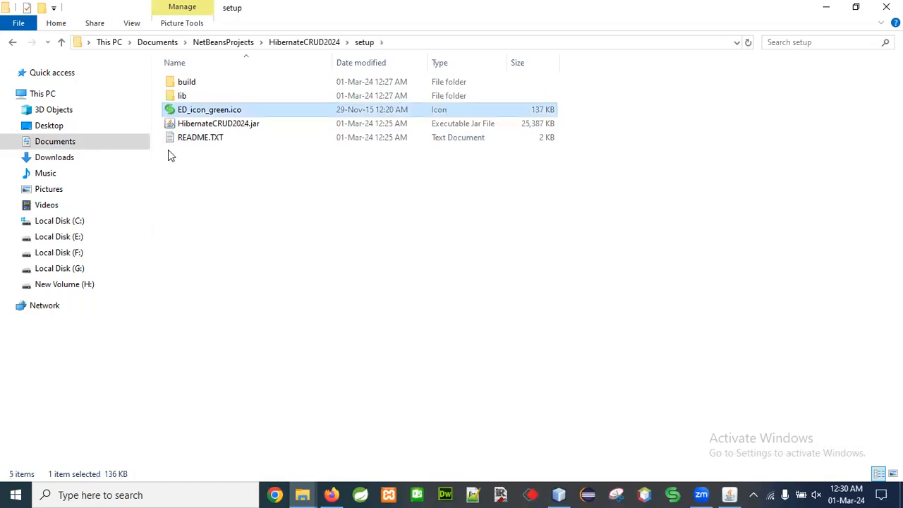
- Switch back to Launch4j and choose ED_icon_green.ico from the setup folder as the executable's icon
{"action": "left_click", "coordinate": [729, 495]}
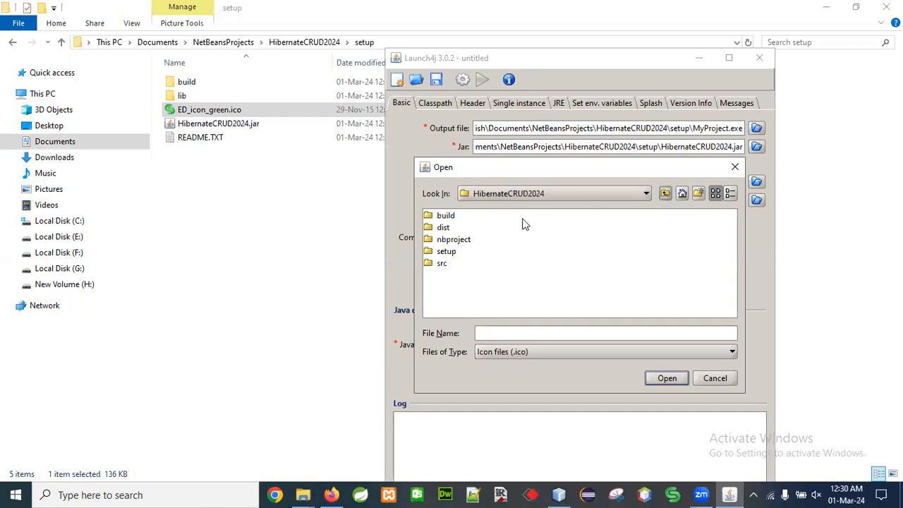
{"action": "left_click", "coordinate": [438, 255]}
{"action": "double_click", "coordinate": [437, 254]}
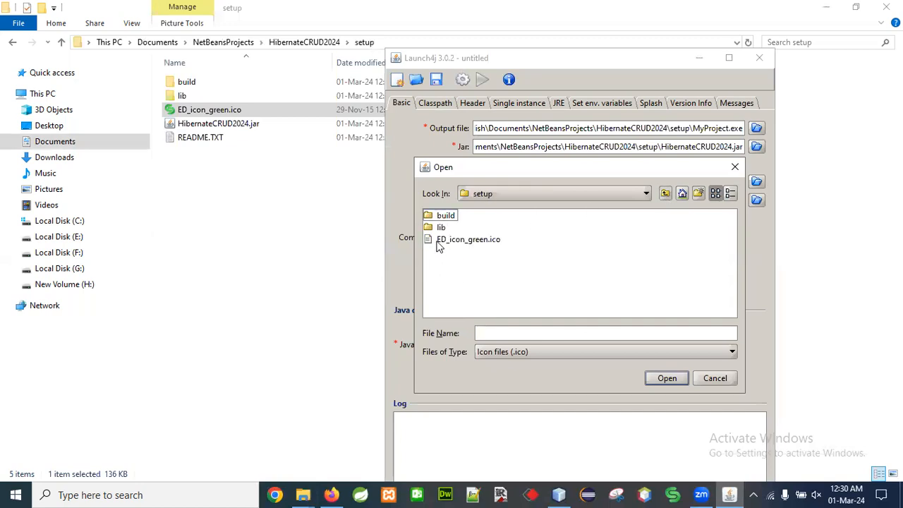
{"action": "left_click", "coordinate": [444, 242]}
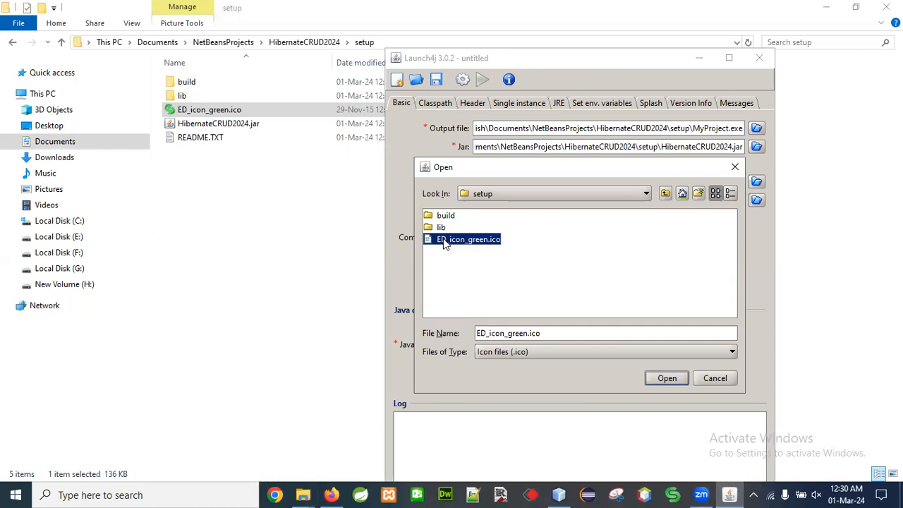
{"action": "left_click", "coordinate": [667, 378]}
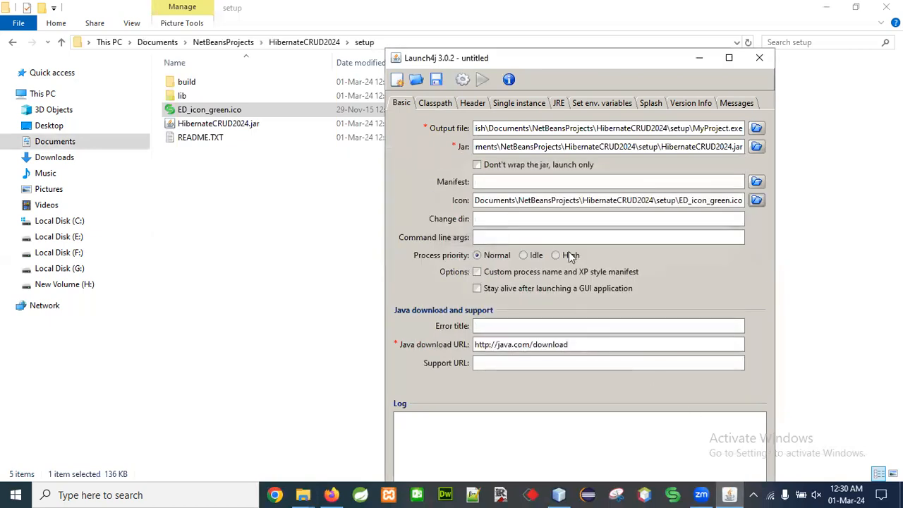
- Set the minimum JRE version to 1.0.0
{"action": "left_click", "coordinate": [558, 104]}
{"action": "left_click", "coordinate": [401, 103]}
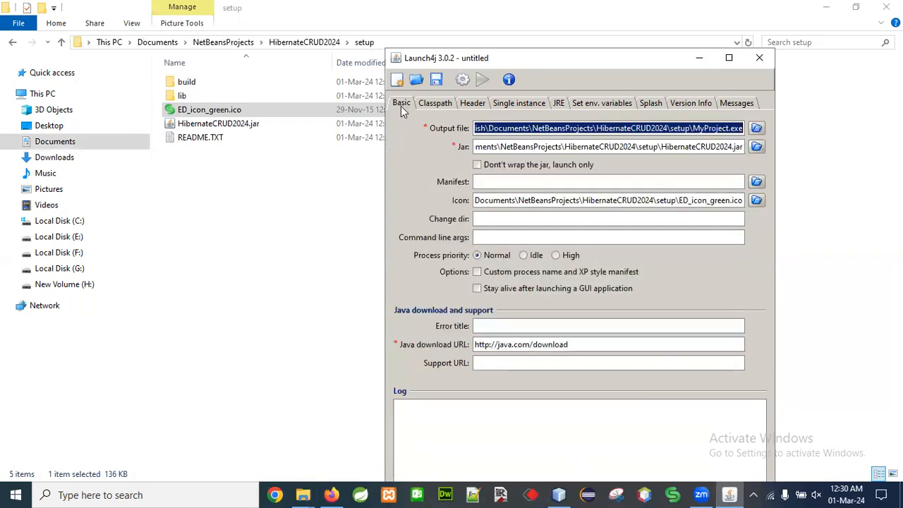
{"action": "left_click", "coordinate": [558, 104]}
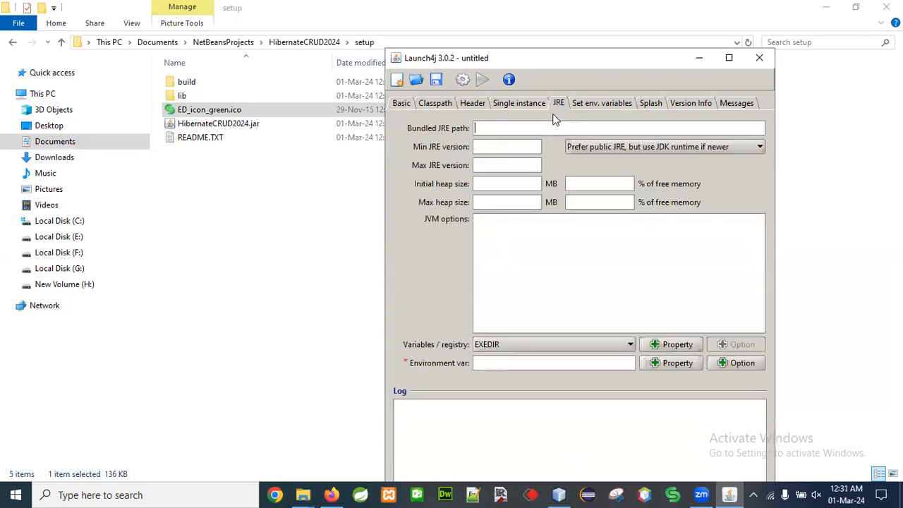
{"action": "left_click", "coordinate": [493, 146]}
{"action": "type", "text": "1.0.0"}
- Build the wrapper, saving the configuration file as launch in NetBeansProjects > HibernateCRUD2024 > setup
{"action": "left_click", "coordinate": [461, 81]}
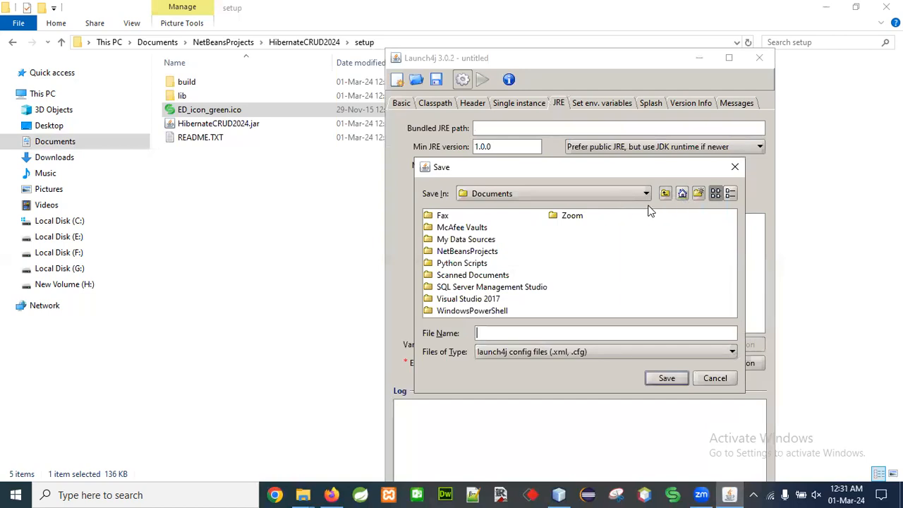
{"action": "double_click", "coordinate": [460, 254]}
{"action": "left_click_drag", "start_coordinate": [460, 312], "coordinate": [506, 313]}
{"action": "double_click", "coordinate": [529, 227]}
{"action": "left_click", "coordinate": [434, 253]}
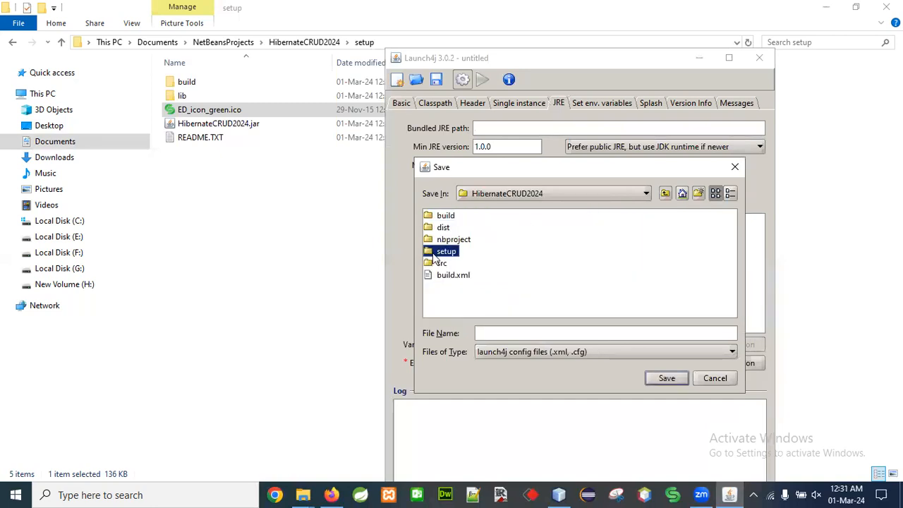
{"action": "double_click", "coordinate": [435, 255]}
{"action": "left_click", "coordinate": [487, 336]}
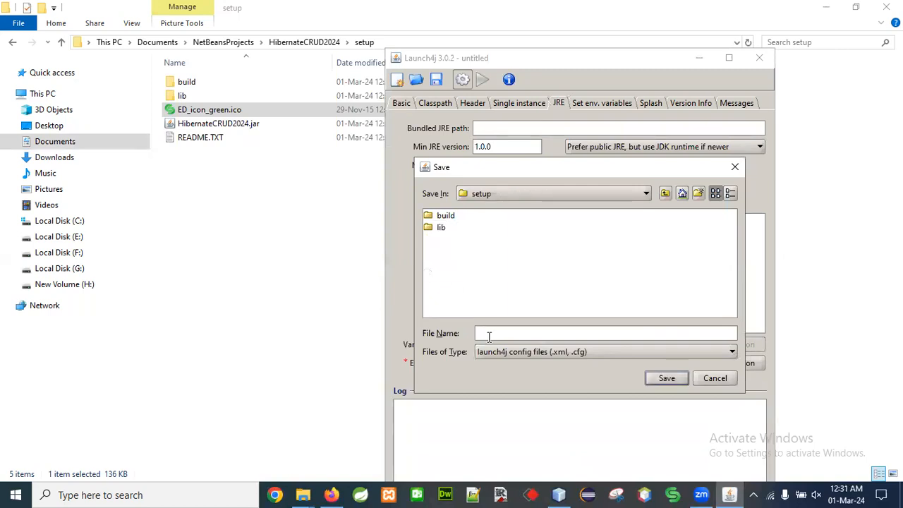
{"action": "type", "text": "launch"}
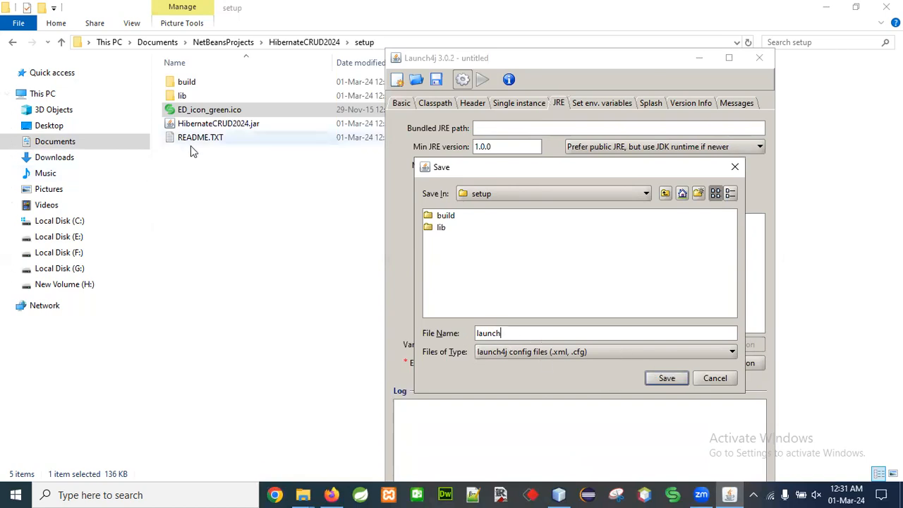
{"action": "left_click", "coordinate": [658, 378]}
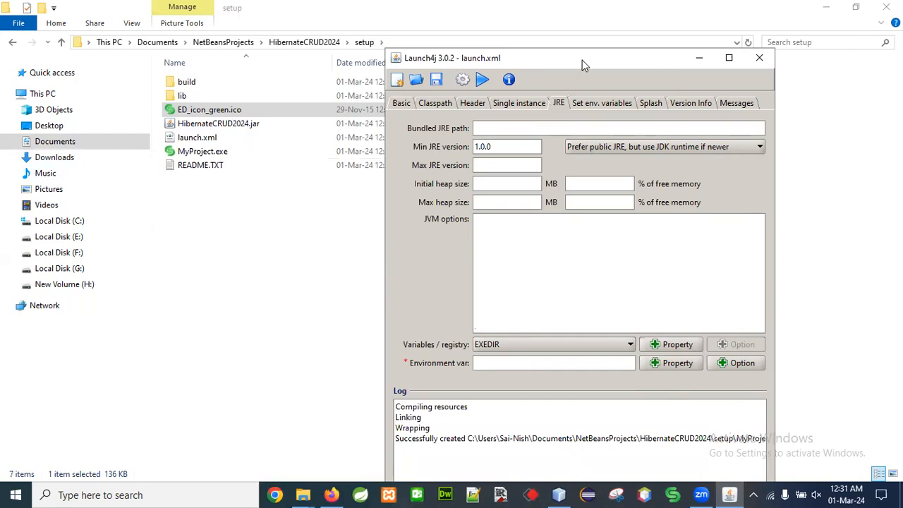
- Close Launch4j and test MyProject.exe by running it from the setup folder and closing its login window
{"action": "left_click_drag", "start_coordinate": [584, 60], "coordinate": [555, 49]}
{"action": "left_click", "coordinate": [730, 46]}
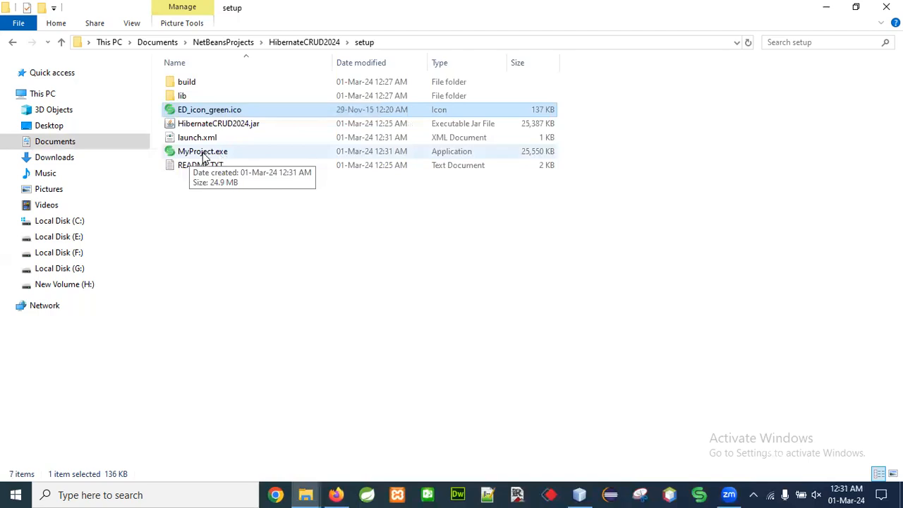
{"action": "double_click", "coordinate": [200, 155]}
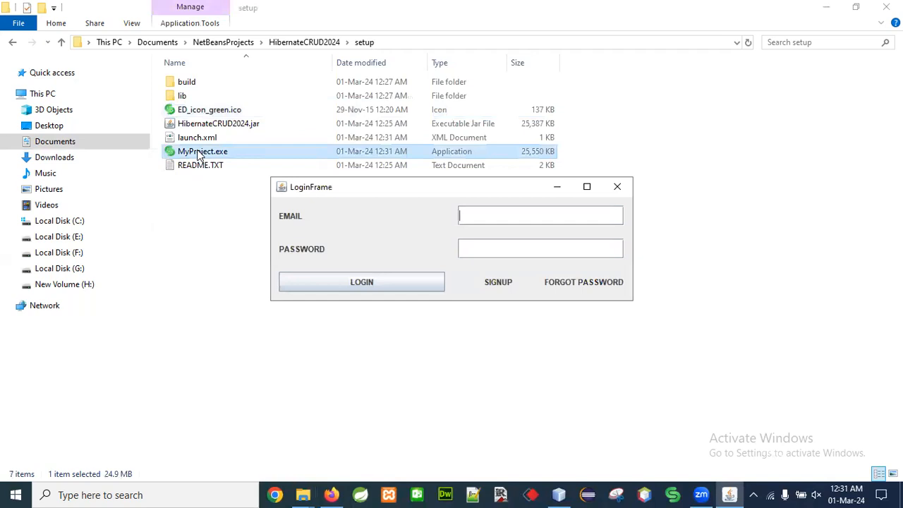
{"action": "left_click", "coordinate": [619, 188]}
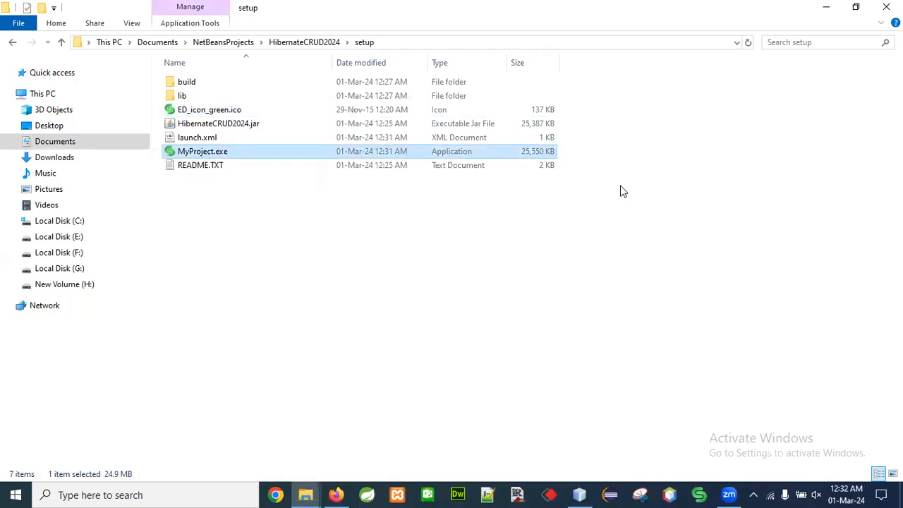
{"action": "left_click", "coordinate": [732, 494]}
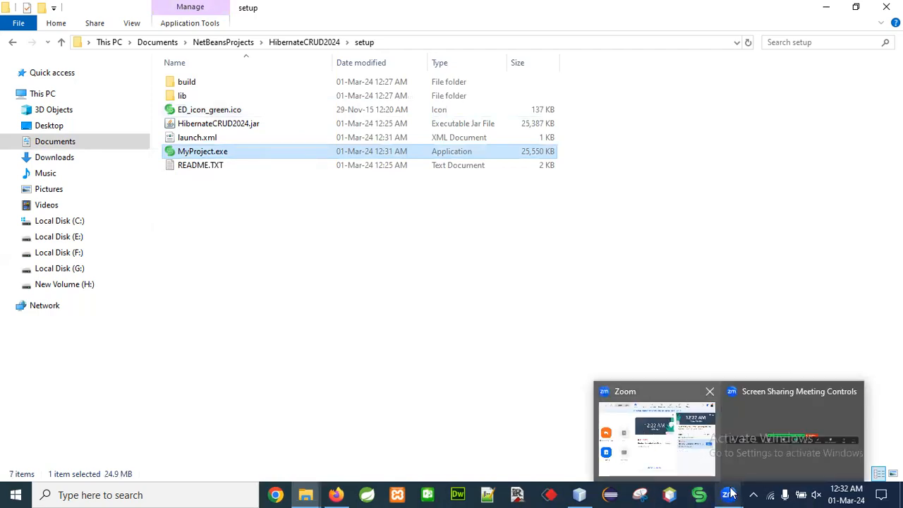